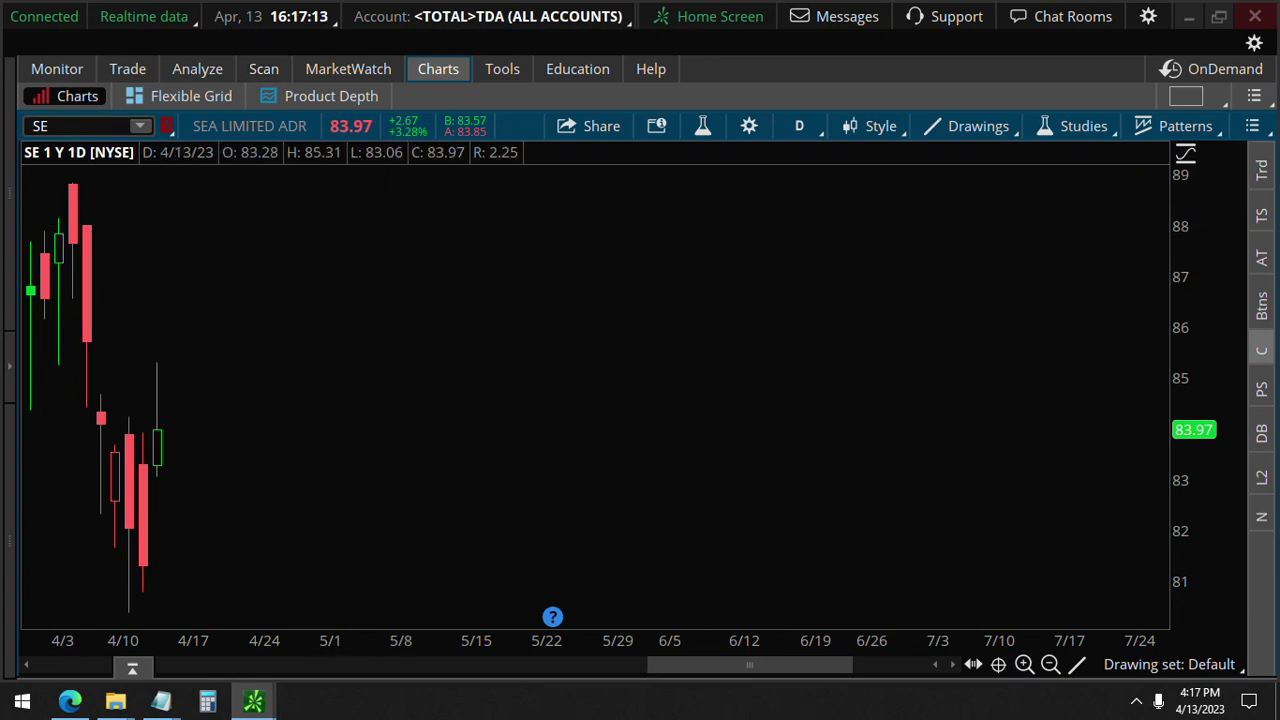
# Examine the SE daily chart, noting the date and time, the latest candle's upward move and the net change.
pyautogui.moveTo(175, 35); pyautogui.dragTo(373, 37)
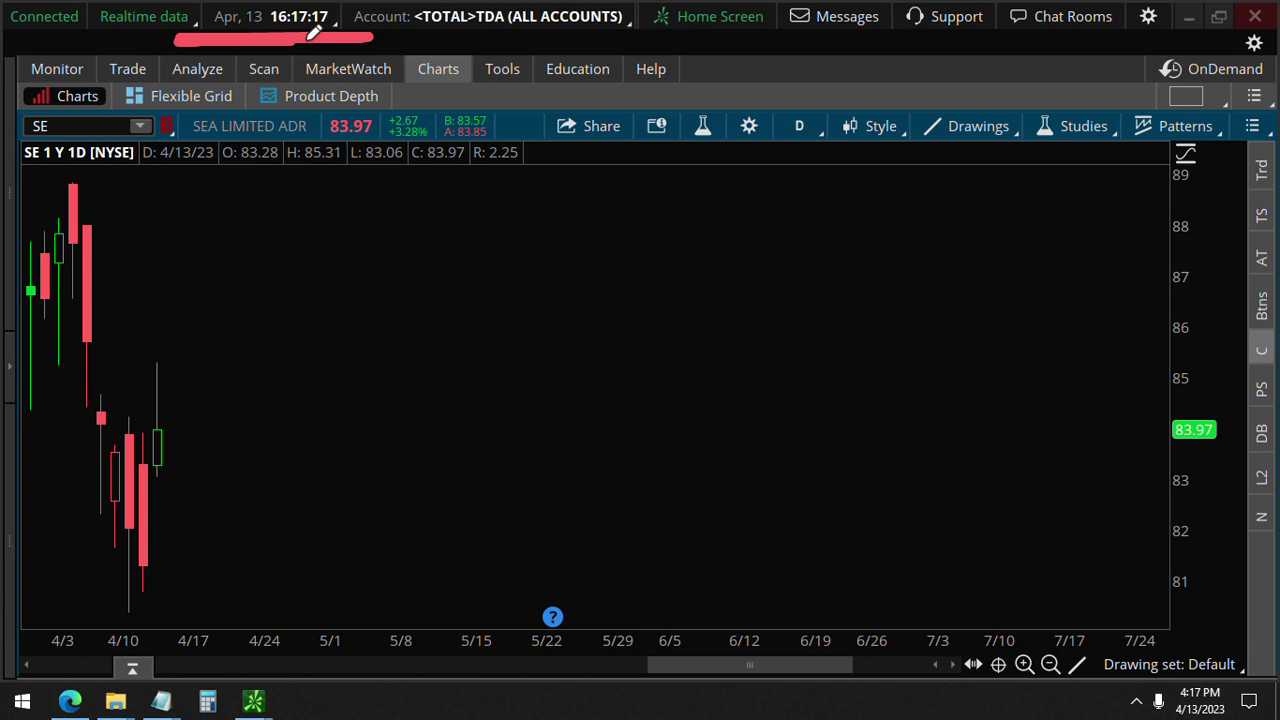
pyautogui.hotkey('ctrl', 'z')
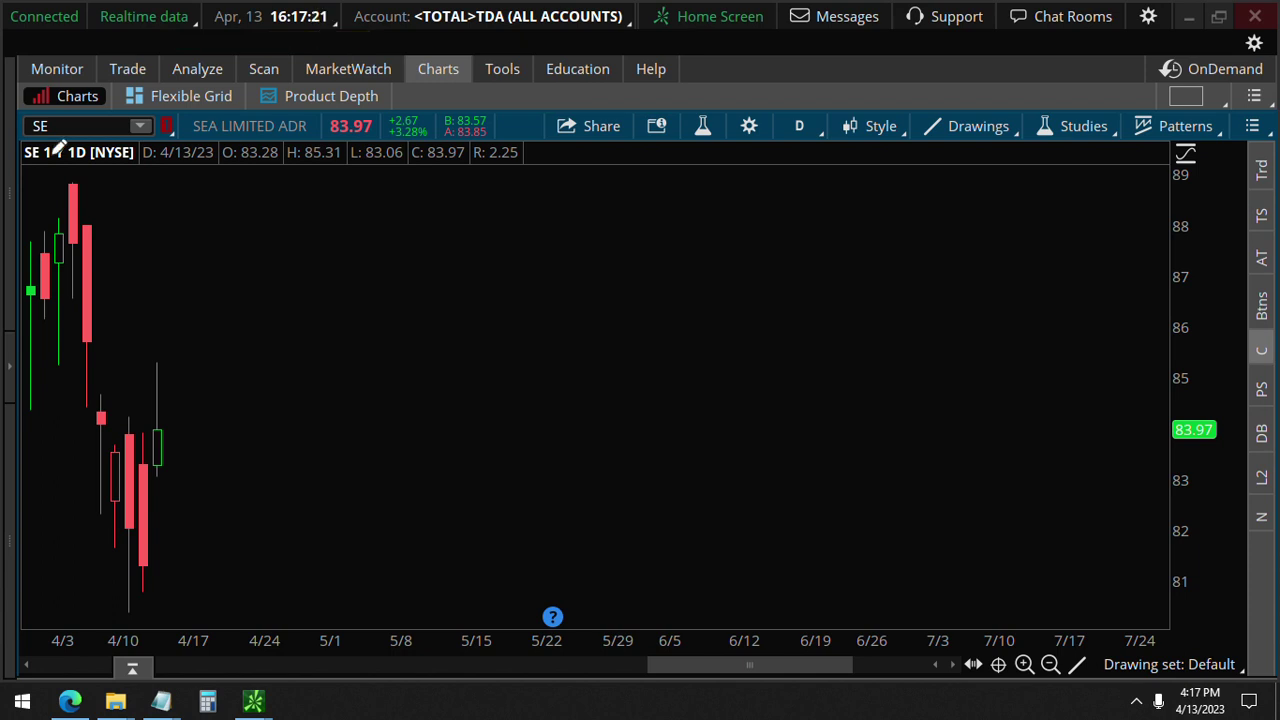
pyautogui.moveTo(20, 152); pyautogui.dragTo(397, 137)
pyautogui.moveTo(68, 233)
pyautogui.mouseDown()
pyautogui.moveTo(157, 512)
pyautogui.moveTo(129, 506)
pyautogui.moveTo(151, 514)
pyautogui.moveTo(157, 500)
pyautogui.moveTo(149, 561)
pyautogui.moveTo(178, 418)
pyautogui.moveTo(163, 425)
pyautogui.moveTo(190, 458)
pyautogui.moveTo(188, 478)
pyautogui.mouseUp()
pyautogui.moveTo(385, 157)
pyautogui.mouseDown()
pyautogui.moveTo(445, 125)
pyautogui.moveTo(422, 100)
pyautogui.moveTo(377, 122)
pyautogui.moveTo(400, 165)
pyautogui.mouseUp()
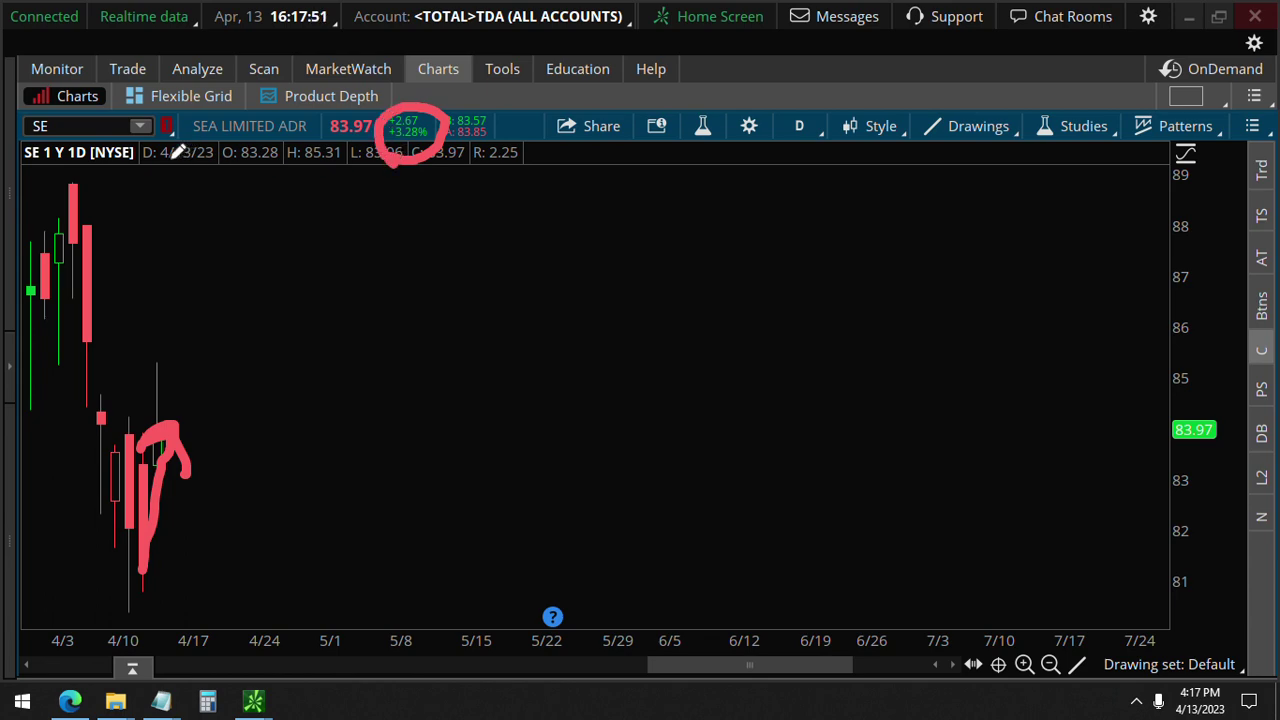
pyautogui.press('Escape')
# Open the Trade page and examine the three 1,000-contract SE call trades at 15:53:37 in Options Time & Sales.
pyautogui.click(127, 68)
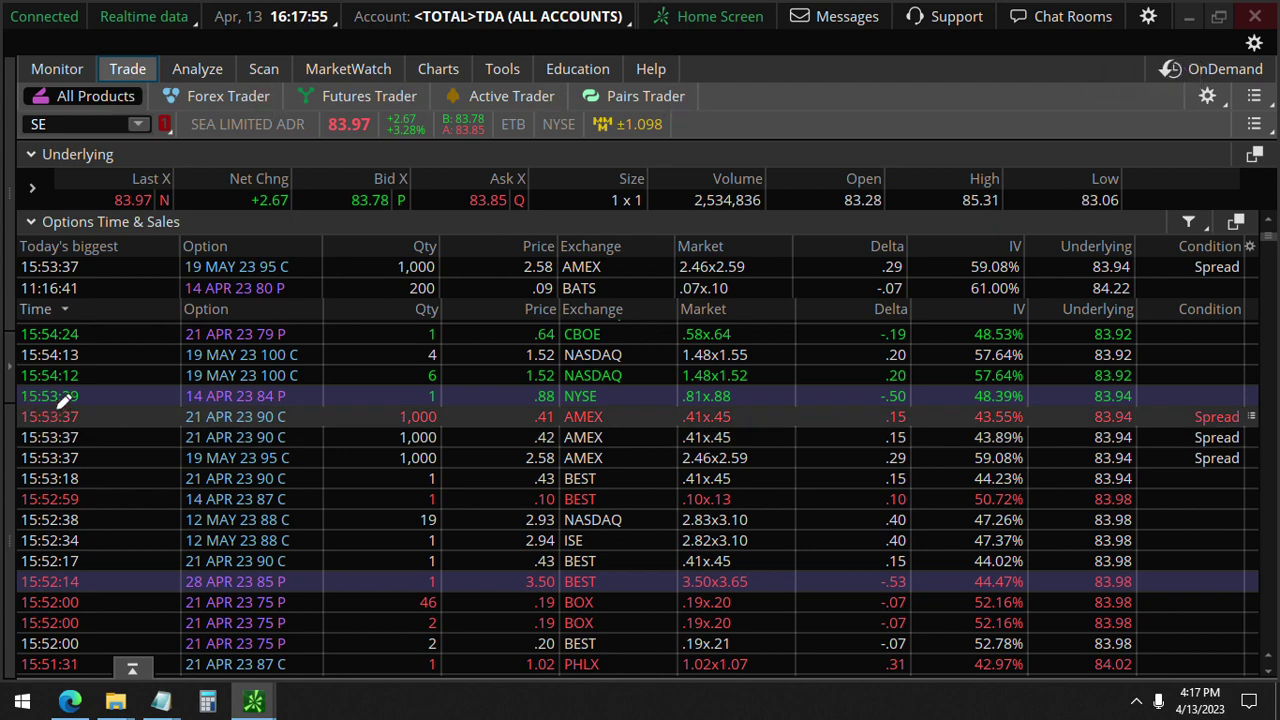
pyautogui.moveTo(16, 384)
pyautogui.mouseDown()
pyautogui.moveTo(84, 384)
pyautogui.moveTo(86, 451)
pyautogui.moveTo(72, 453)
pyautogui.mouseUp()
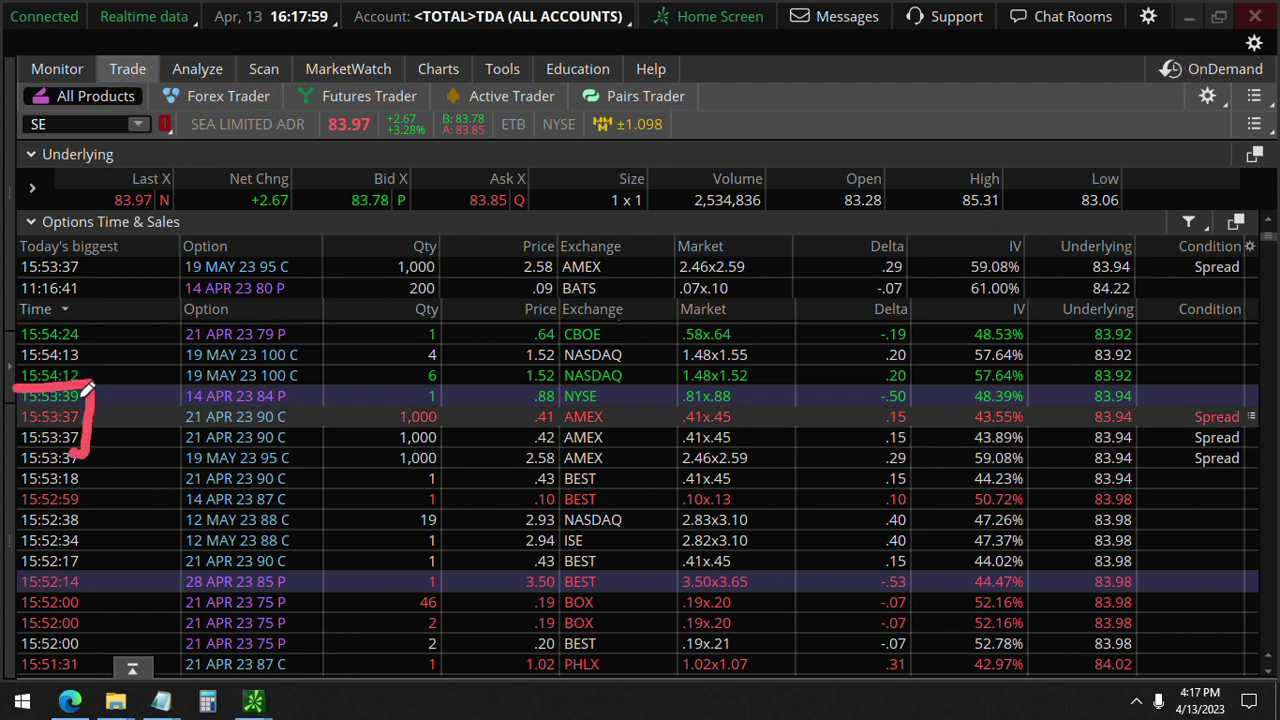
pyautogui.moveTo(94, 394)
pyautogui.mouseDown()
pyautogui.moveTo(83, 485)
pyautogui.moveTo(22, 452)
pyautogui.moveTo(45, 400)
pyautogui.moveTo(437, 396)
pyautogui.mouseUp()
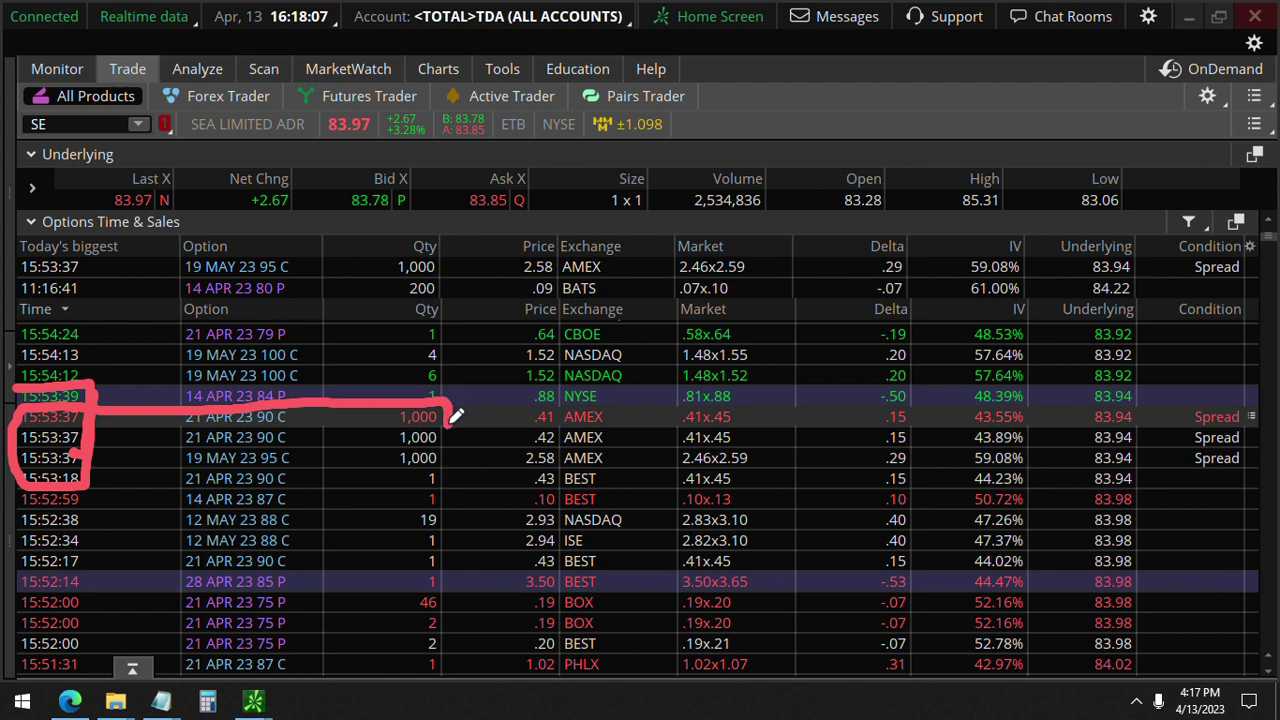
pyautogui.moveTo(449, 423); pyautogui.dragTo(449, 437)
pyautogui.moveTo(166, 421); pyautogui.dragTo(166, 464)
pyautogui.moveTo(295, 461)
pyautogui.mouseDown()
pyautogui.moveTo(428, 476)
pyautogui.moveTo(451, 438)
pyautogui.mouseUp()
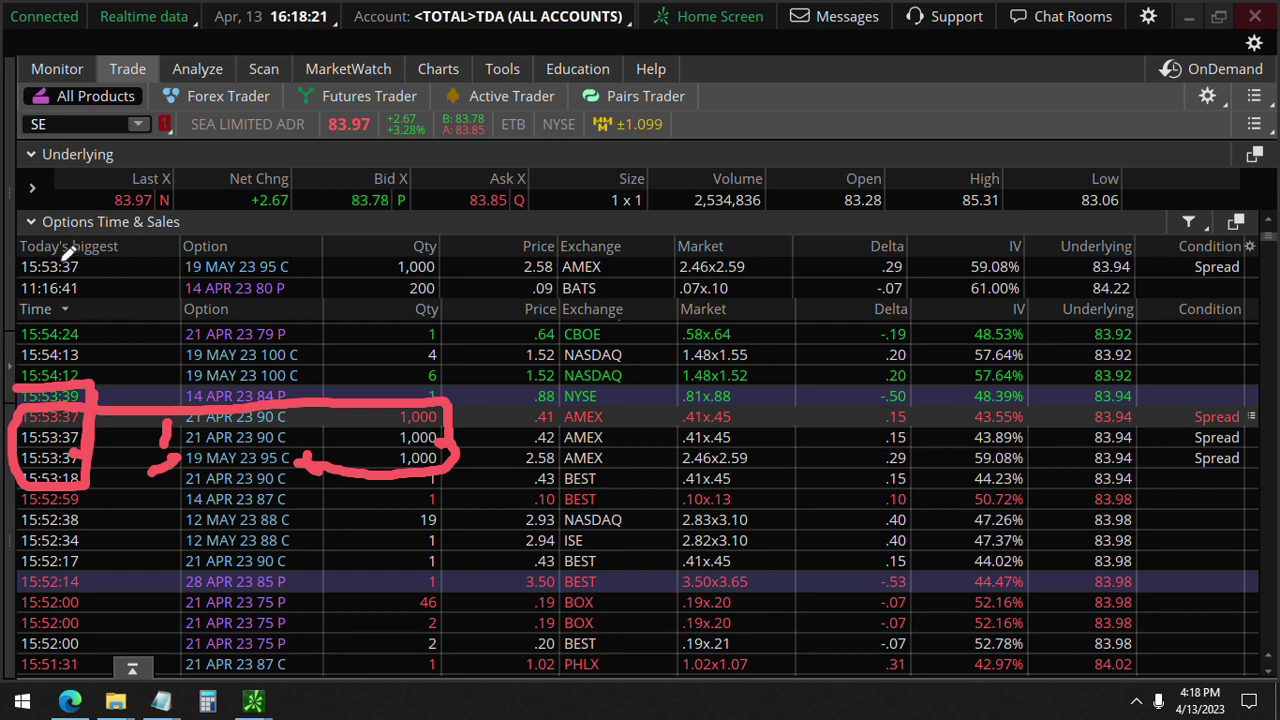
pyautogui.press('Escape')
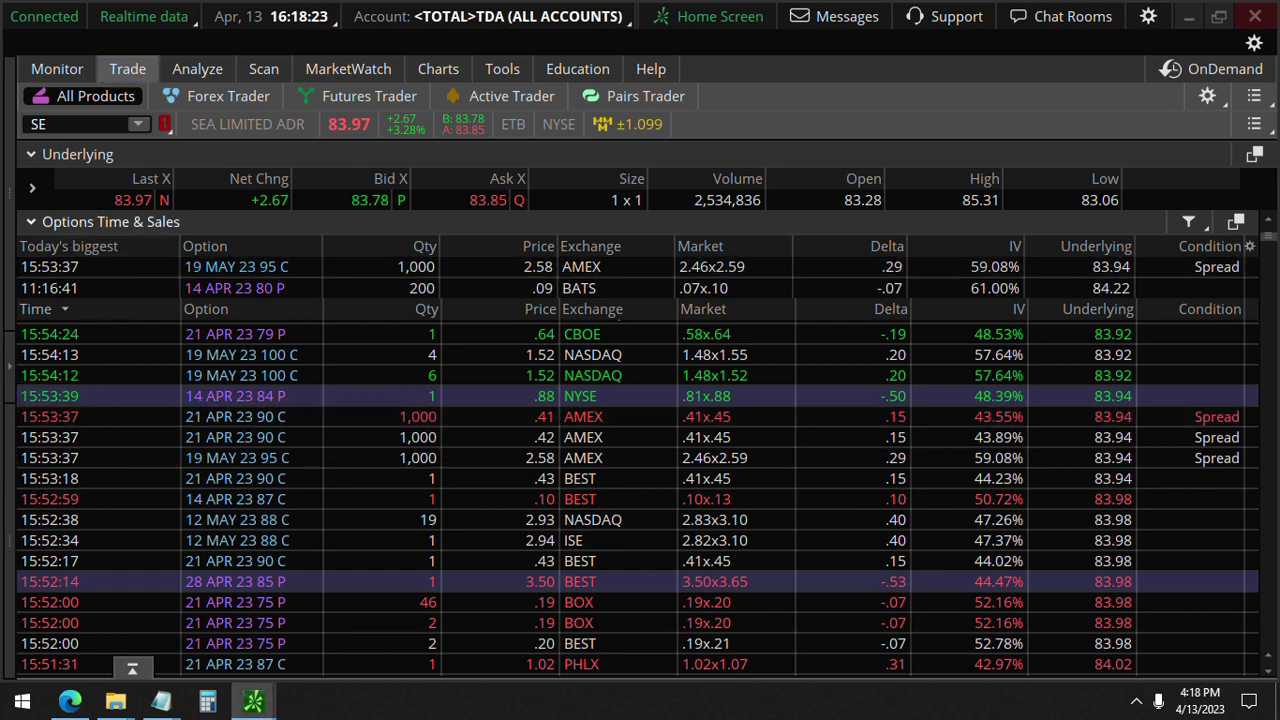
# Expand the 21 APR 23 expiration in the option chain and compare the 90 call's volume with its open interest.
pyautogui.click(110, 221)
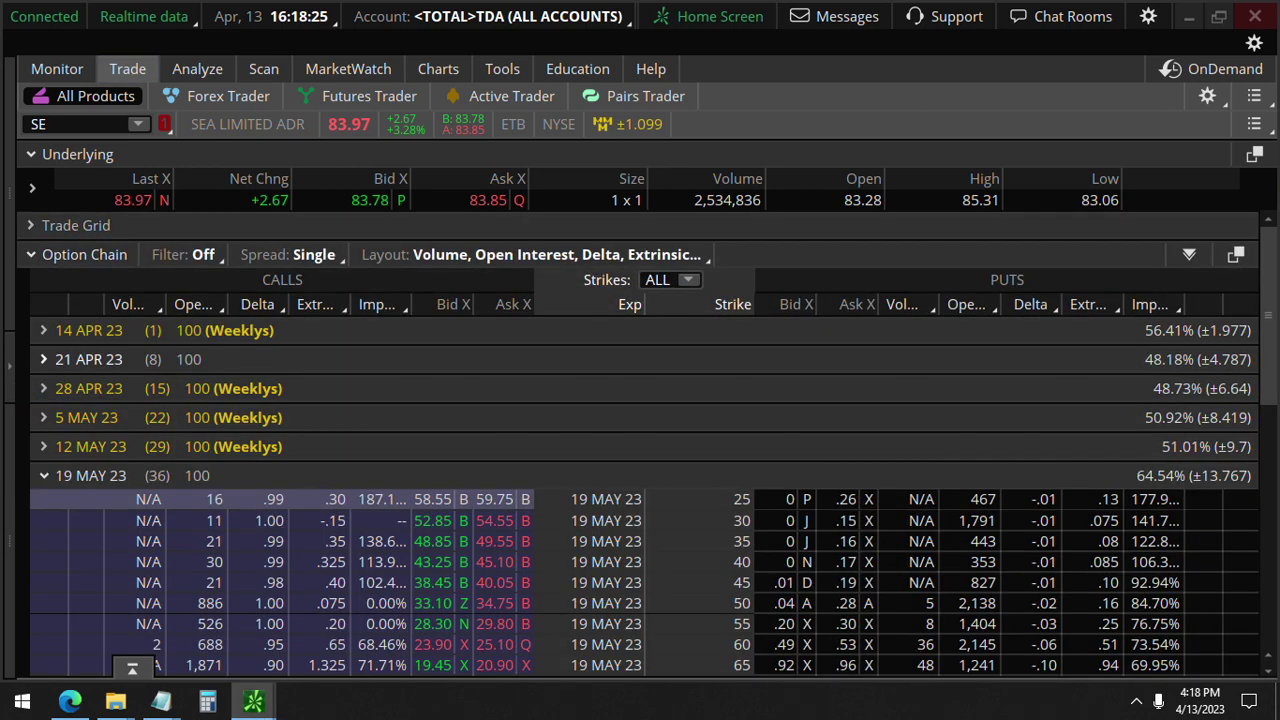
pyautogui.click(89, 359)
pyautogui.scroll(-2, 200, 528)
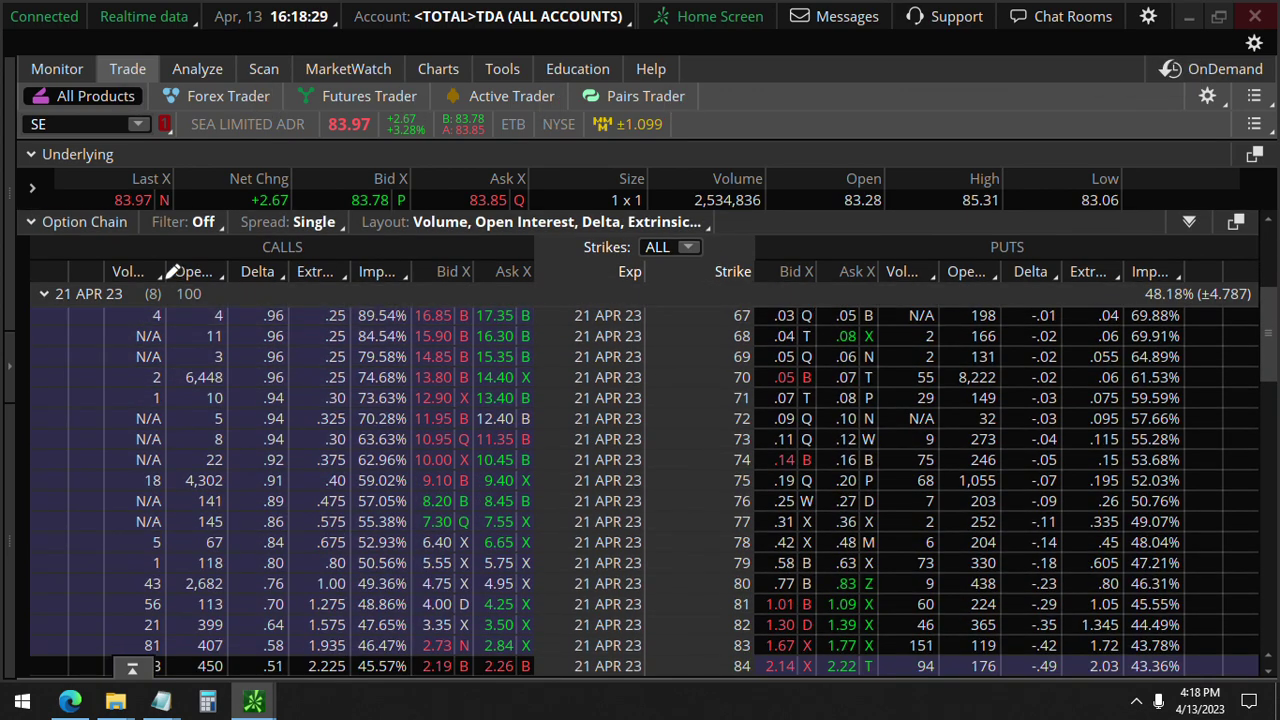
pyautogui.moveTo(165, 280)
pyautogui.mouseDown()
pyautogui.moveTo(149, 310)
pyautogui.moveTo(169, 298)
pyautogui.mouseUp()
pyautogui.press('Escape')
pyautogui.scroll(-1, 305, 500)
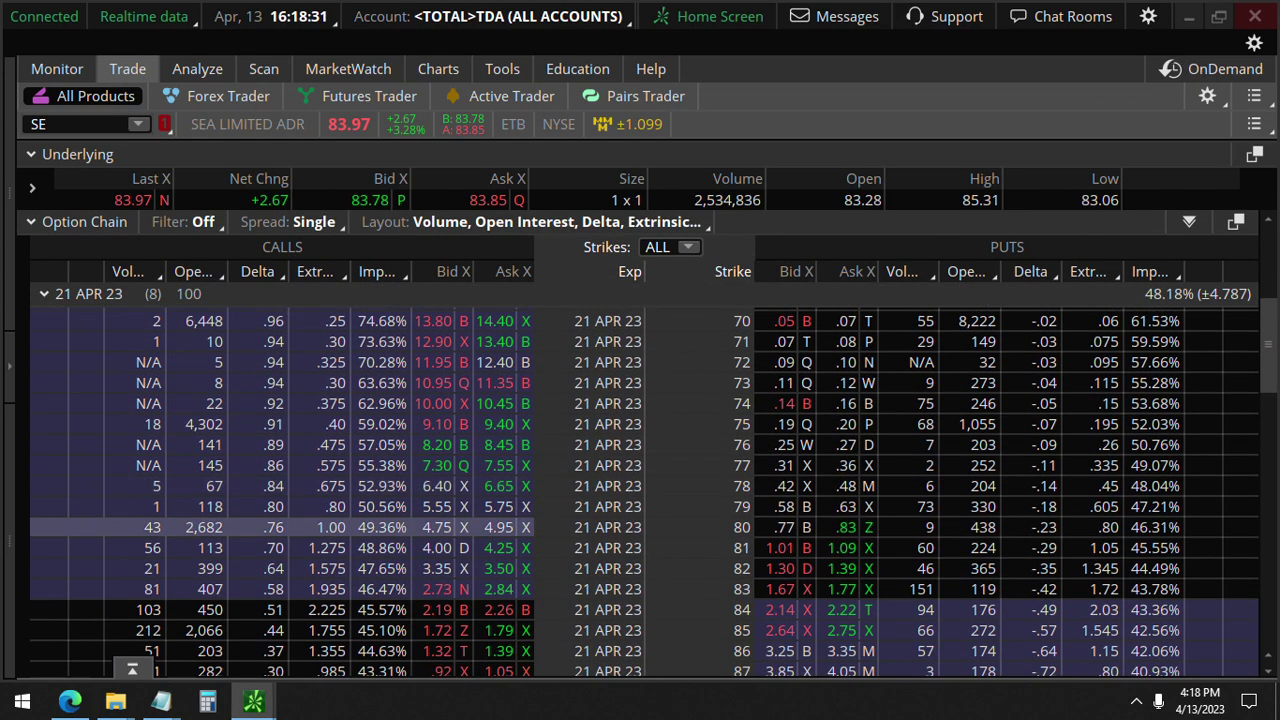
pyautogui.scroll(-11, 437, 530)
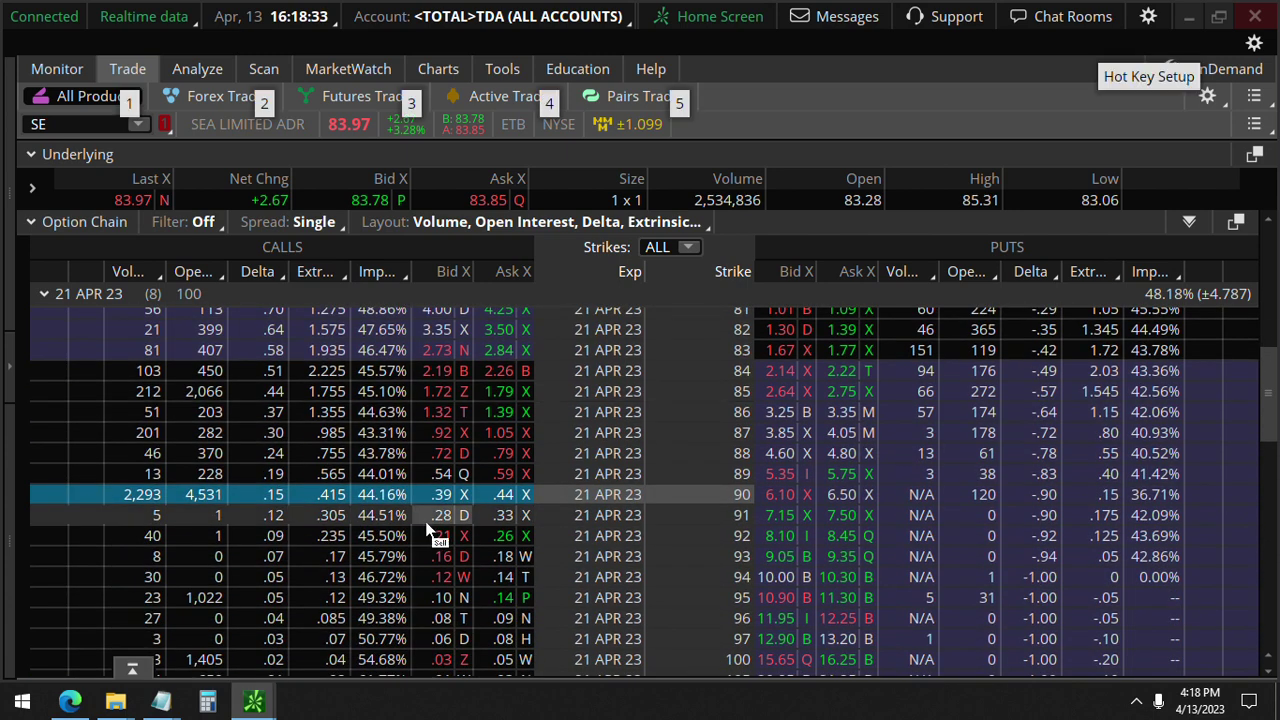
pyautogui.moveTo(117, 479)
pyautogui.mouseDown()
pyautogui.moveTo(770, 478)
pyautogui.moveTo(622, 508)
pyautogui.moveTo(110, 508)
pyautogui.moveTo(105, 476)
pyautogui.mouseUp()
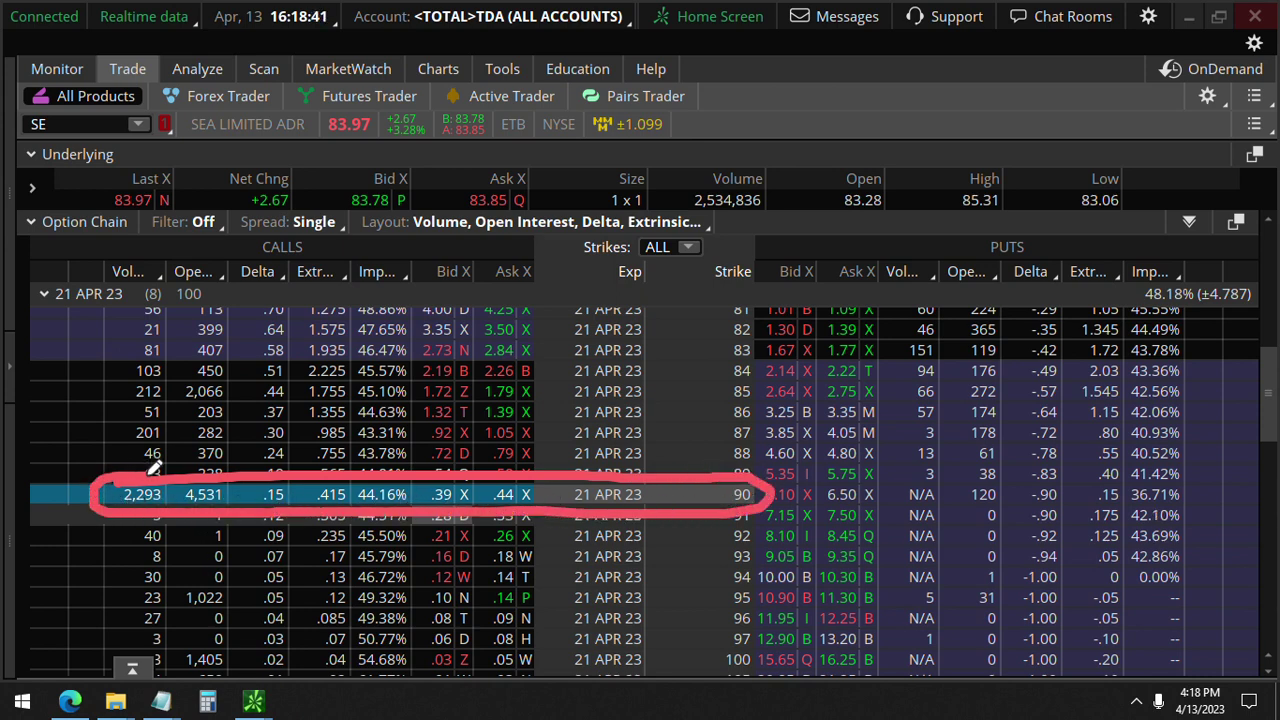
pyautogui.moveTo(202, 446)
pyautogui.mouseDown()
pyautogui.moveTo(165, 482)
pyautogui.moveTo(204, 543)
pyautogui.mouseUp()
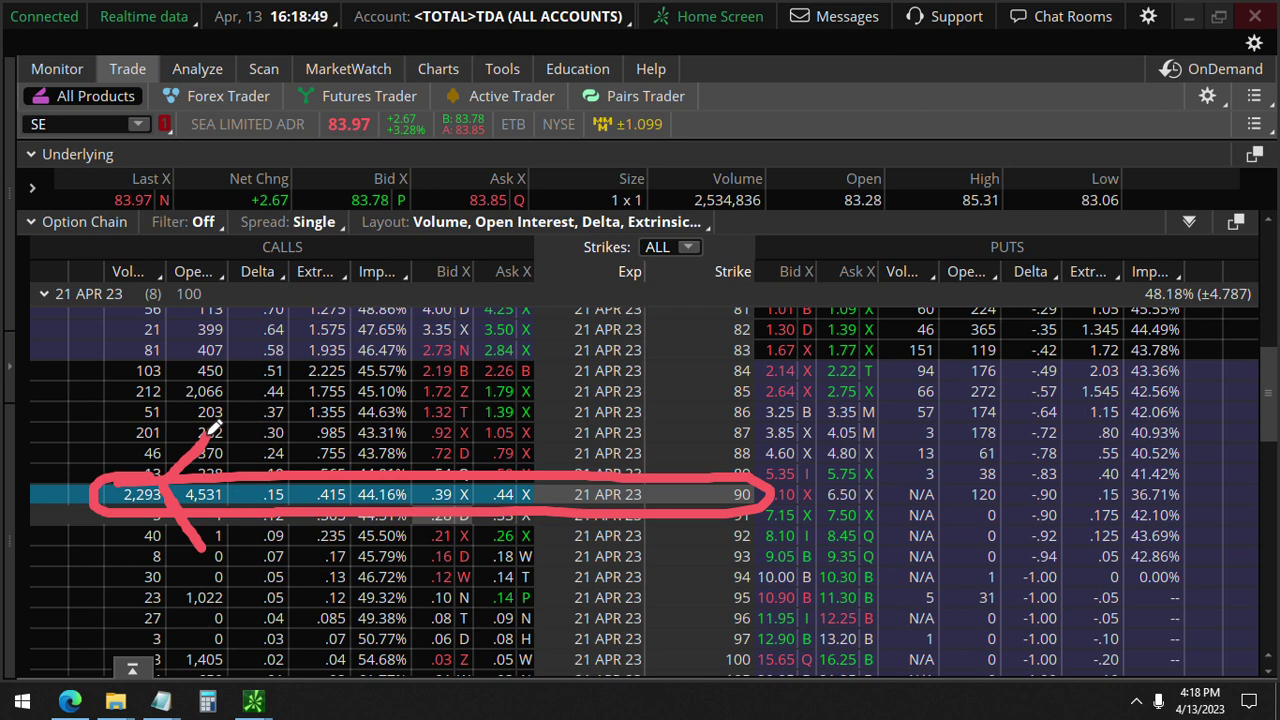
pyautogui.press('Escape')
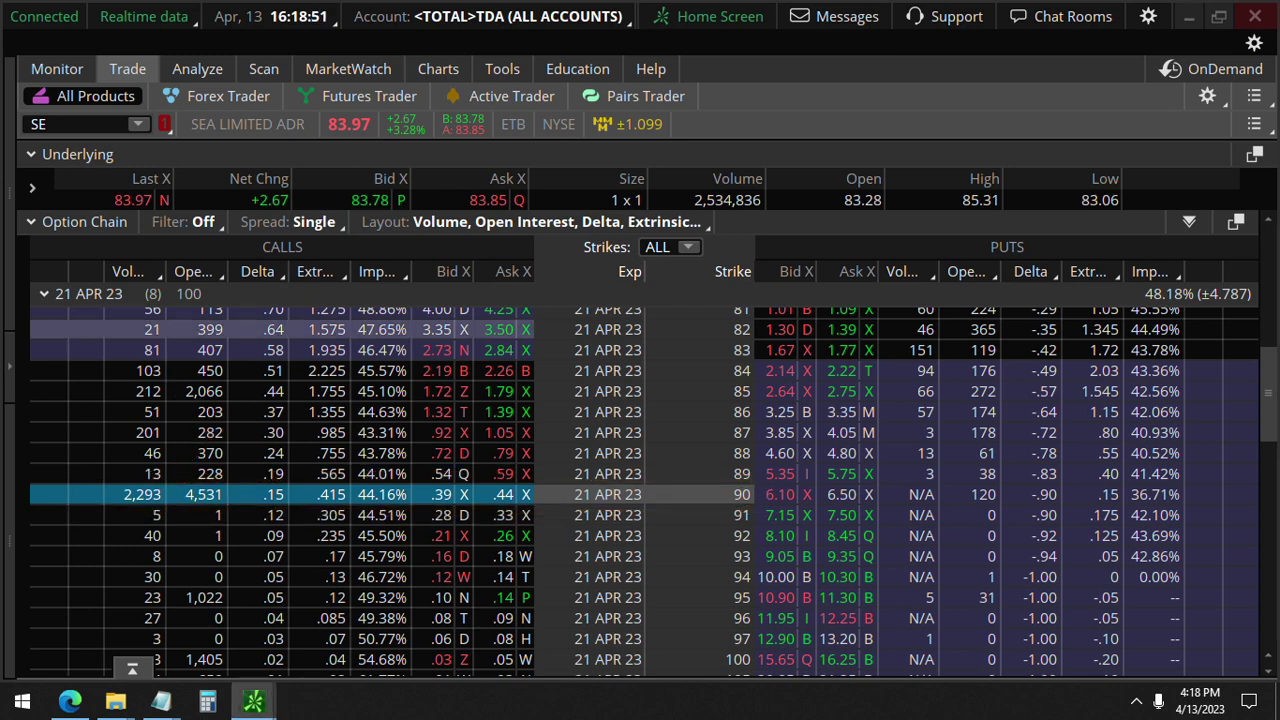
# Collapse the 21 APR 23 expiration and compare the 19 MAY 23 95 call's volume with its open interest.
pyautogui.click(89, 294)
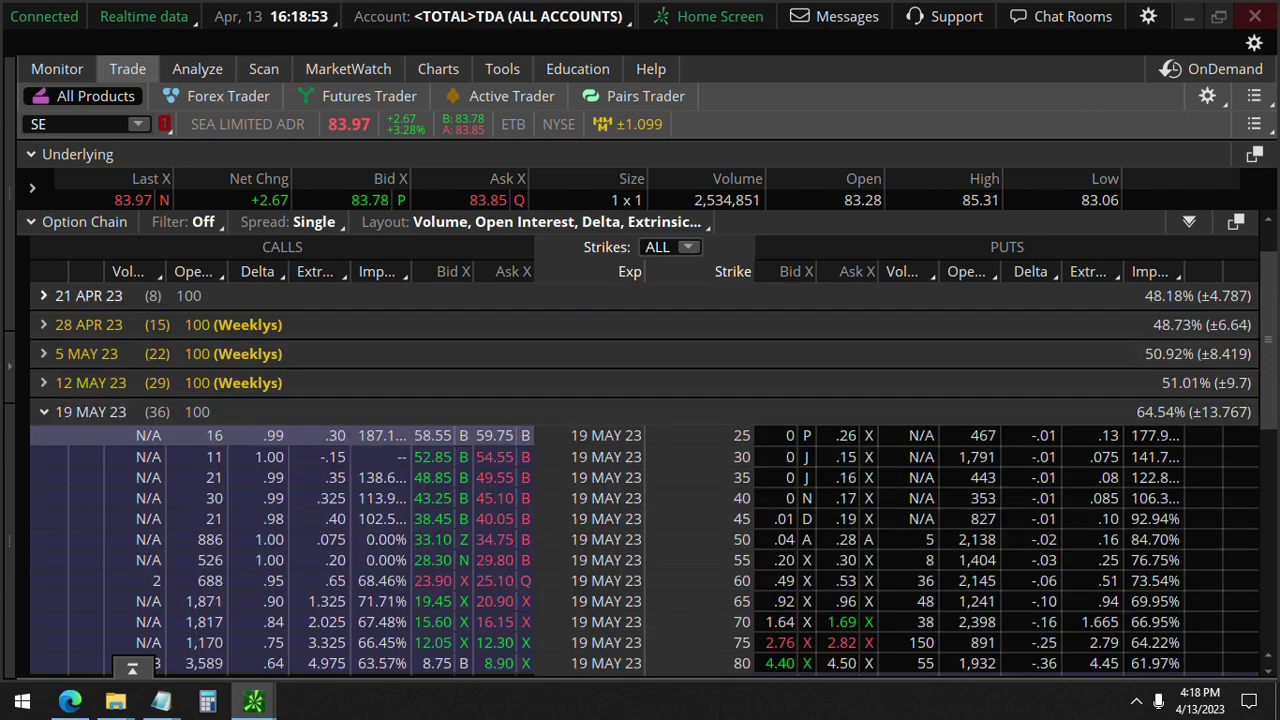
pyautogui.scroll(-3, 447, 487)
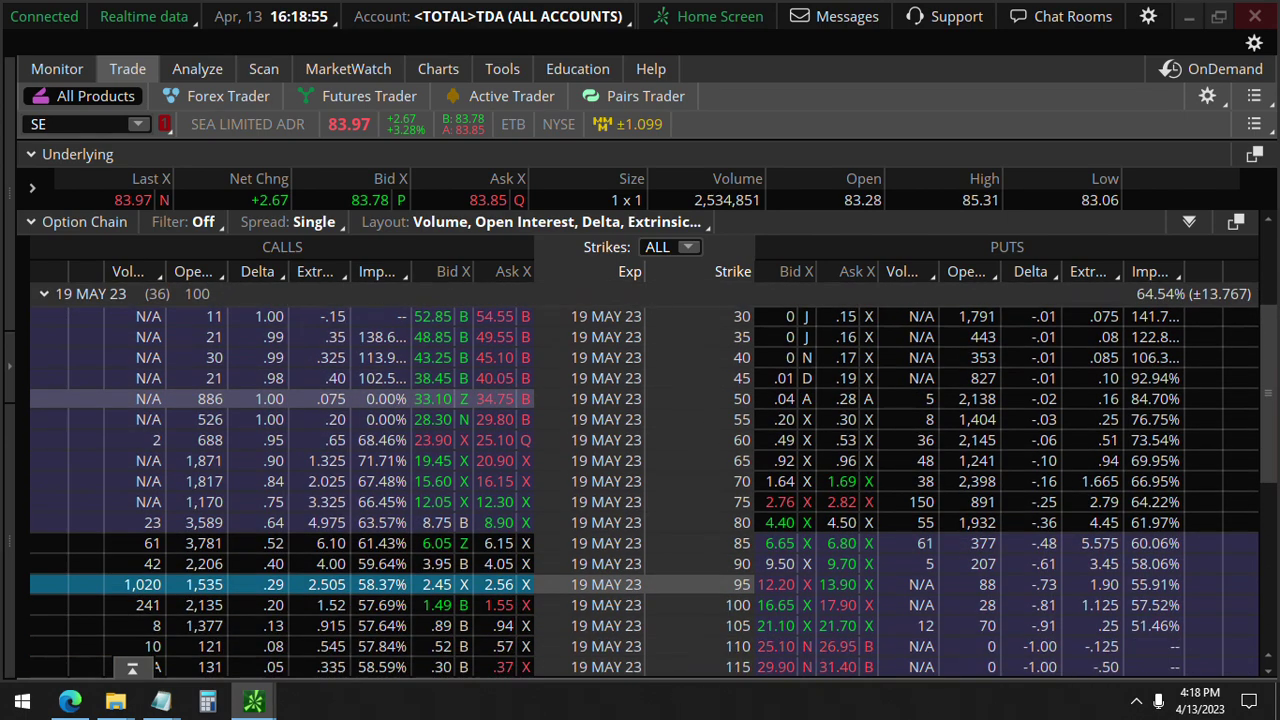
pyautogui.scroll(-2, 447, 487)
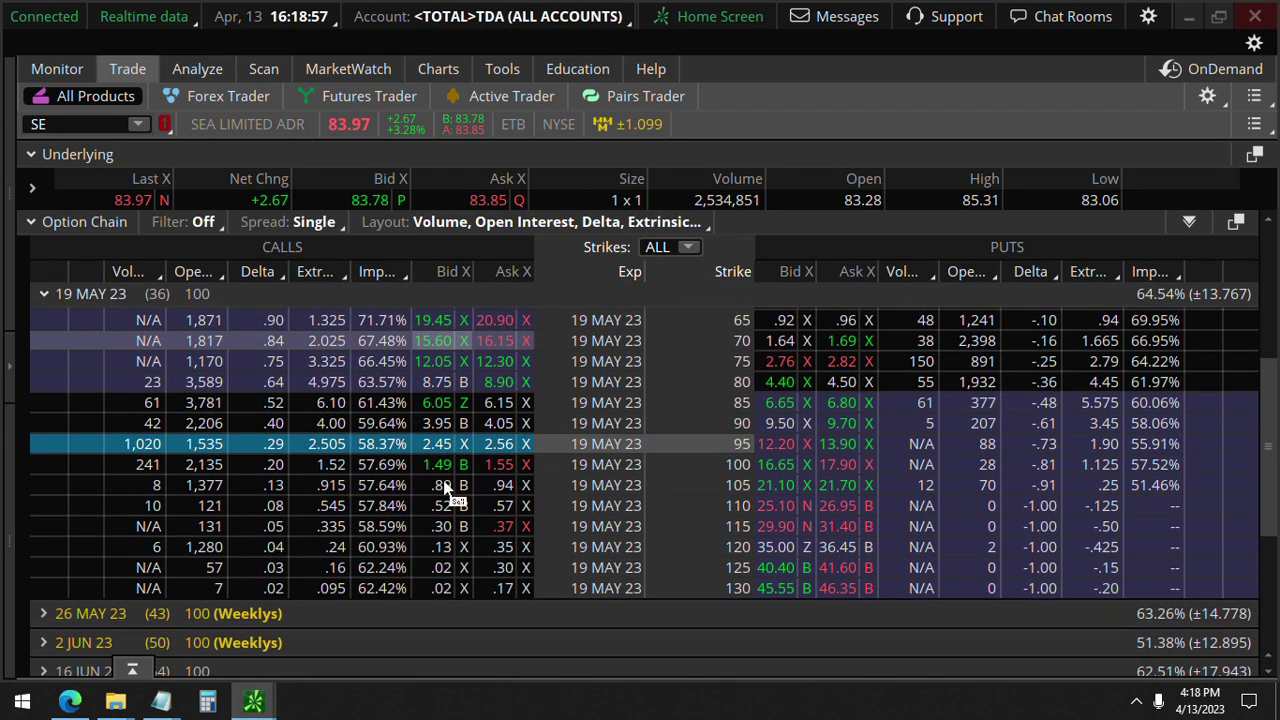
pyautogui.moveTo(1207, 95)
pyautogui.moveTo(700, 448)
pyautogui.mouseDown()
pyautogui.moveTo(765, 465)
pyautogui.moveTo(115, 477)
pyautogui.moveTo(96, 436)
pyautogui.moveTo(170, 428)
pyautogui.moveTo(173, 476)
pyautogui.moveTo(206, 486)
pyautogui.mouseUp()
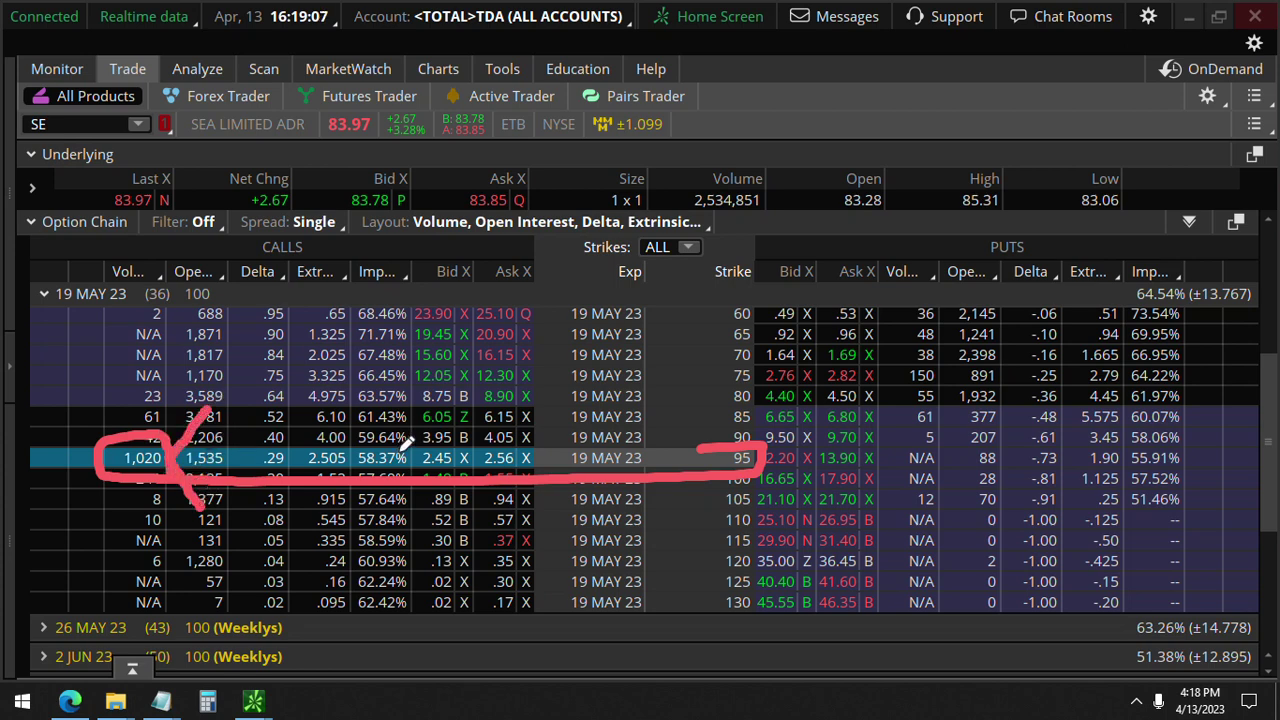
pyautogui.moveTo(545, 441); pyautogui.dragTo(726, 437)
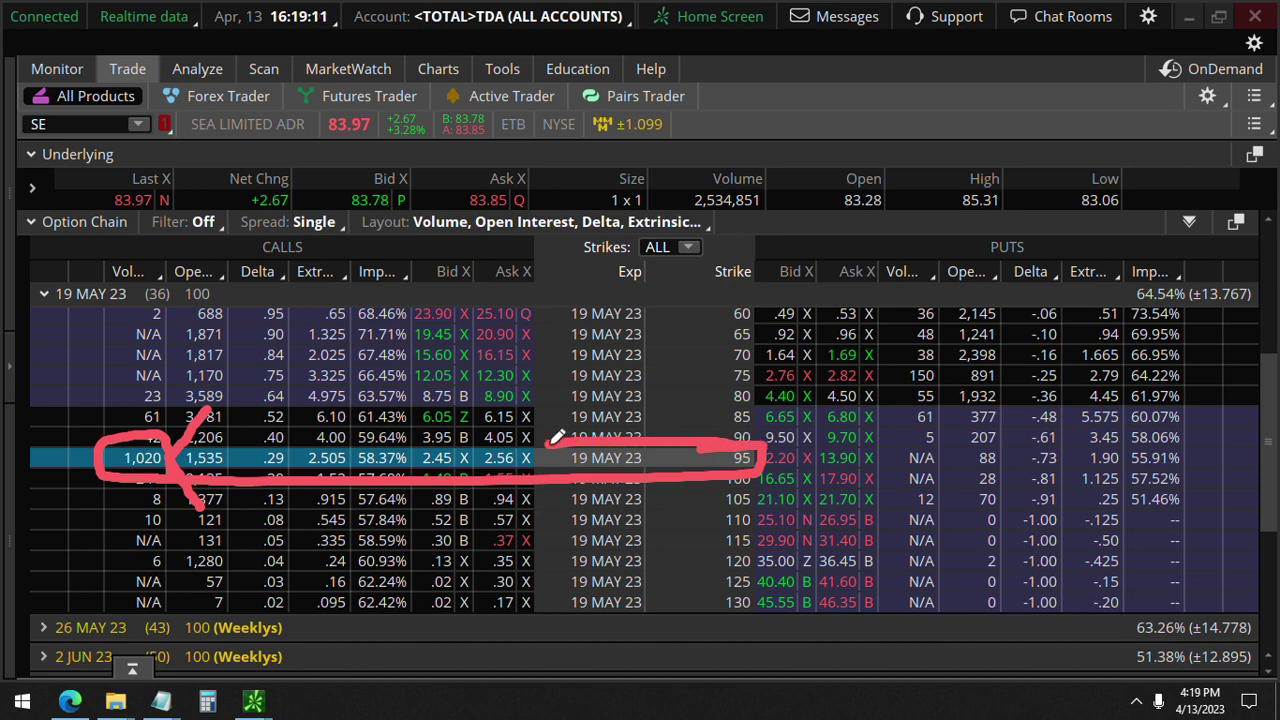
pyautogui.moveTo(550, 439); pyautogui.dragTo(172, 428)
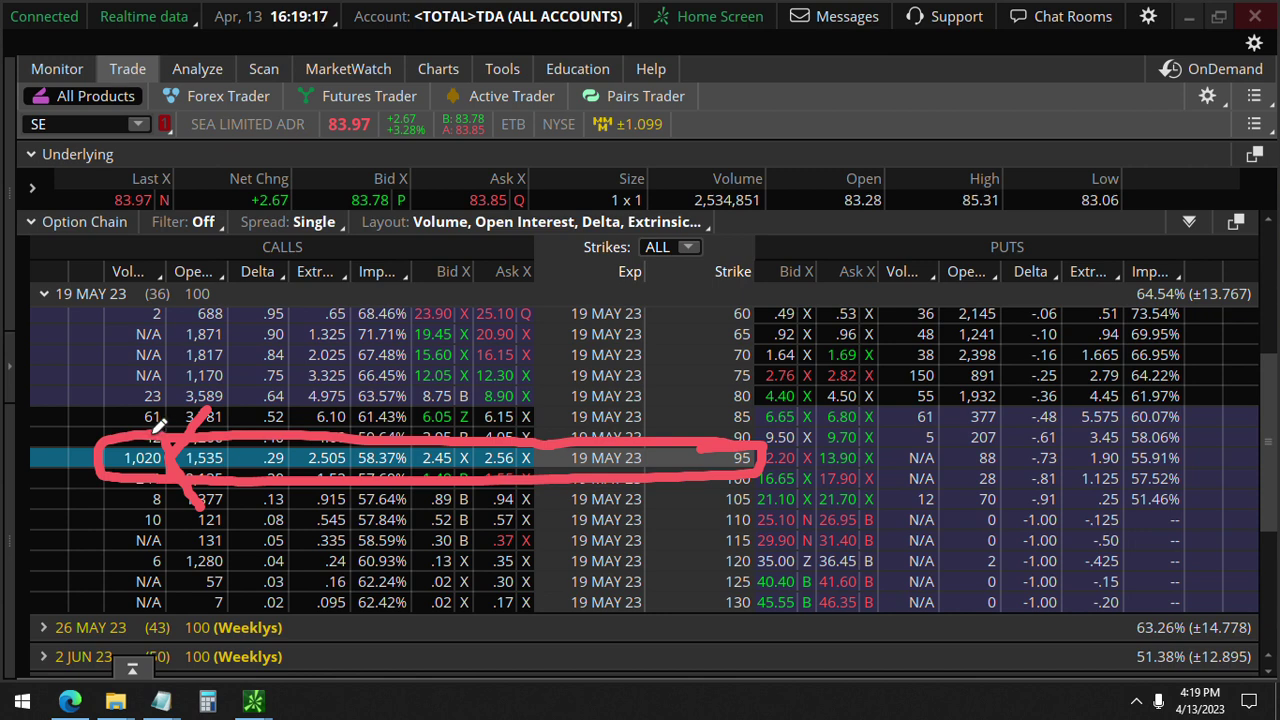
pyautogui.press('Escape')
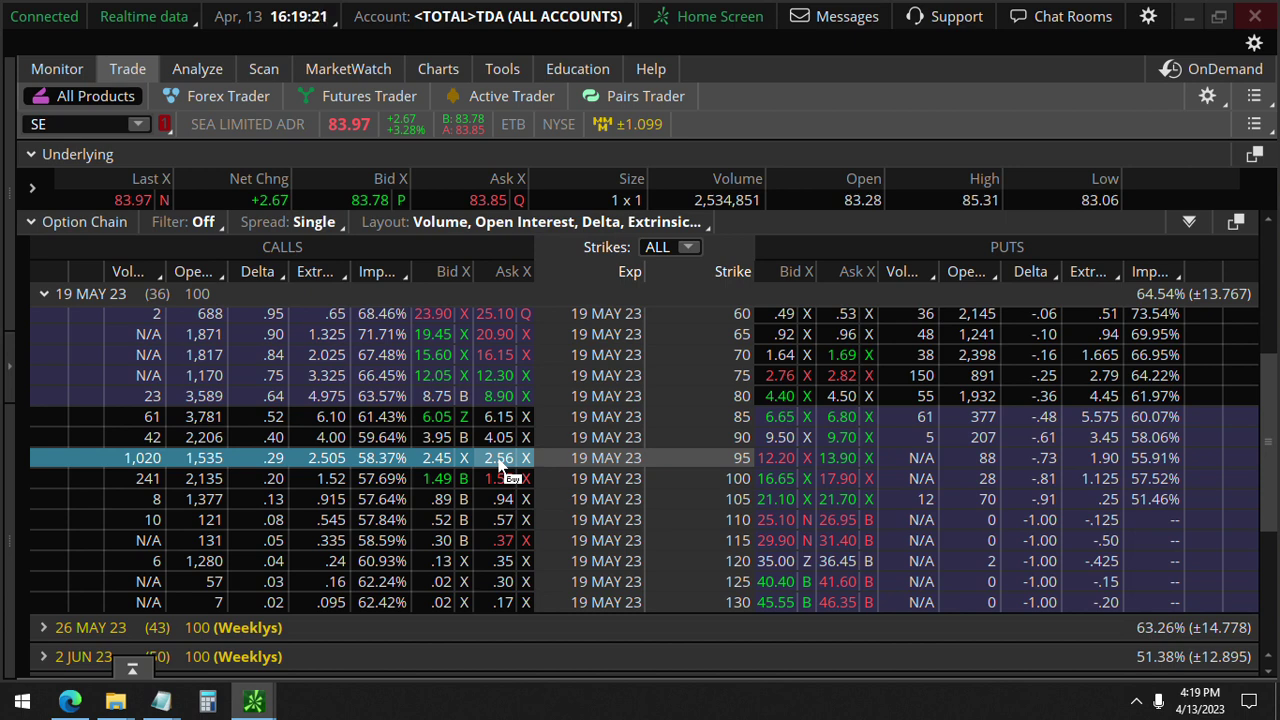
# Create a limit order to buy one SE 19 MAY 23 95 call at the ask, and collapse that expiration.
pyautogui.click(500, 460)
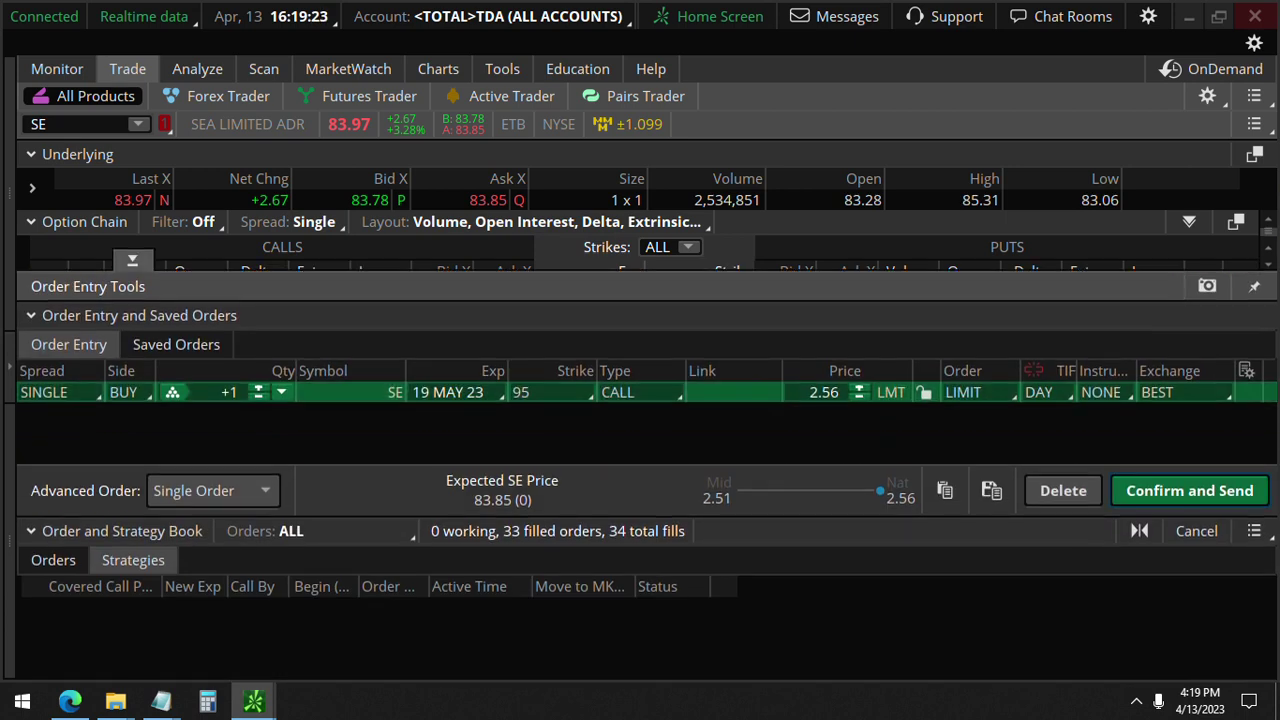
pyautogui.click(132, 260)
pyautogui.click(86, 295)
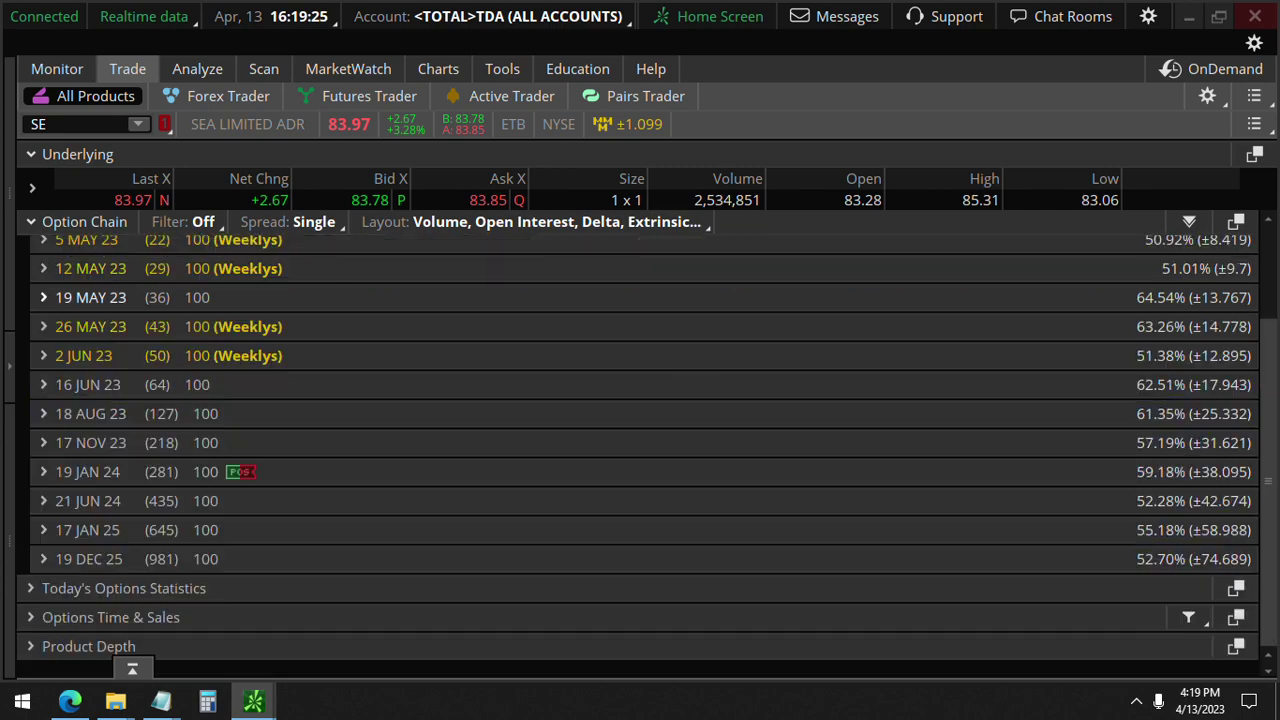
# Add a sell leg of two SE 21 APR 23 90 calls to the existing buy order.
pyautogui.scroll(3, 88, 297)
pyautogui.click(88, 278)
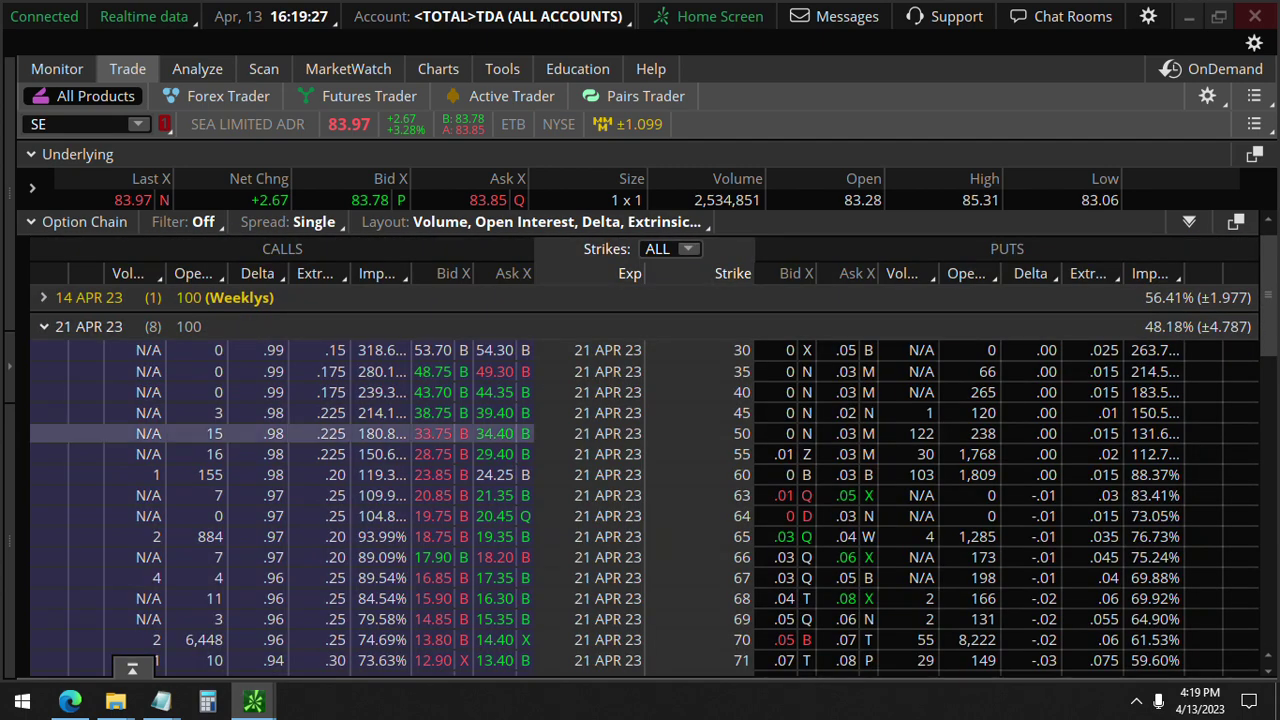
pyautogui.scroll(-7, 428, 505)
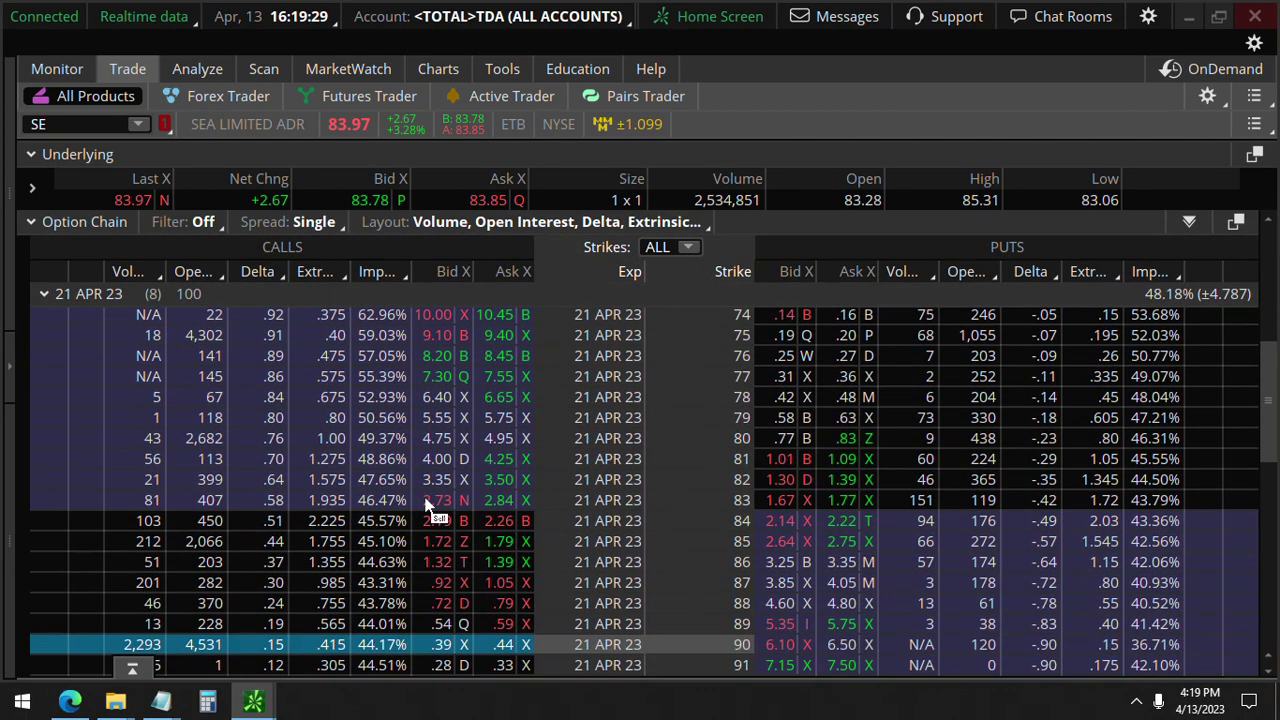
pyautogui.scroll(-3, 430, 510)
pyautogui.press('ctrl')
pyautogui.keyDown('ctrl'); pyautogui.click(441, 519); pyautogui.keyUp('ctrl')
pyautogui.click(133, 261)
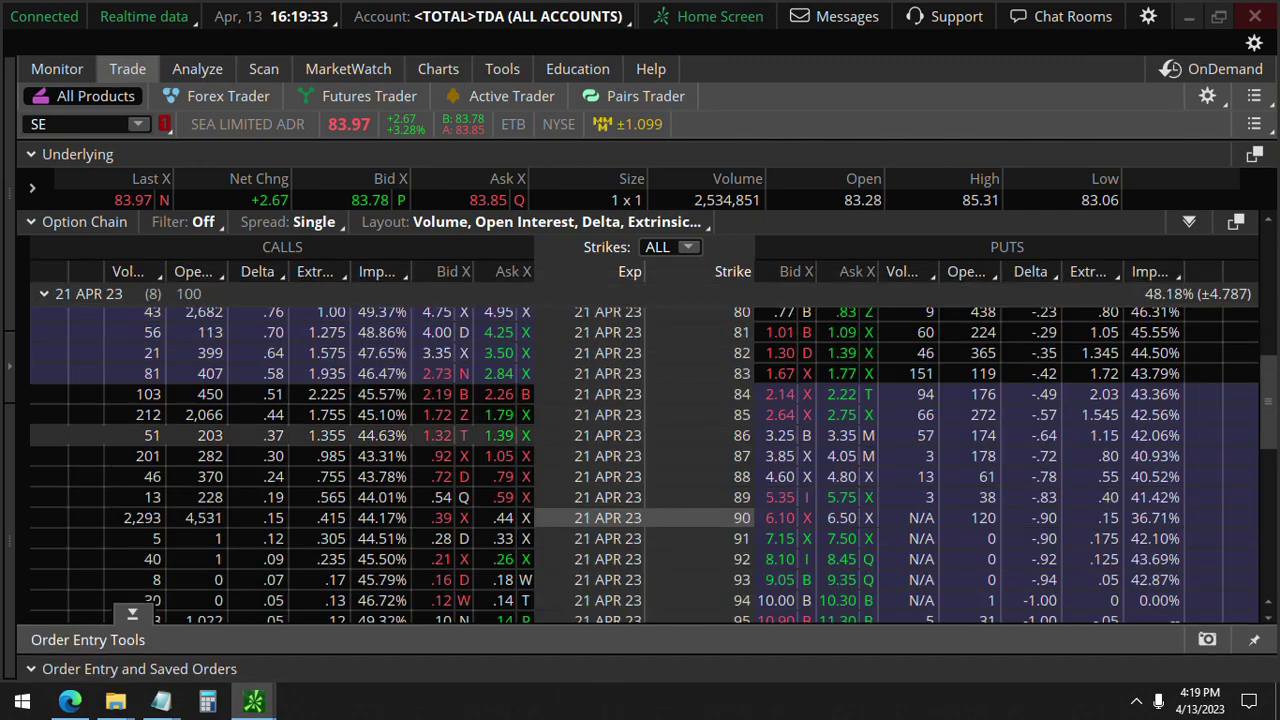
pyautogui.keyDown('ctrl'); pyautogui.click(443, 518); pyautogui.keyUp('ctrl')
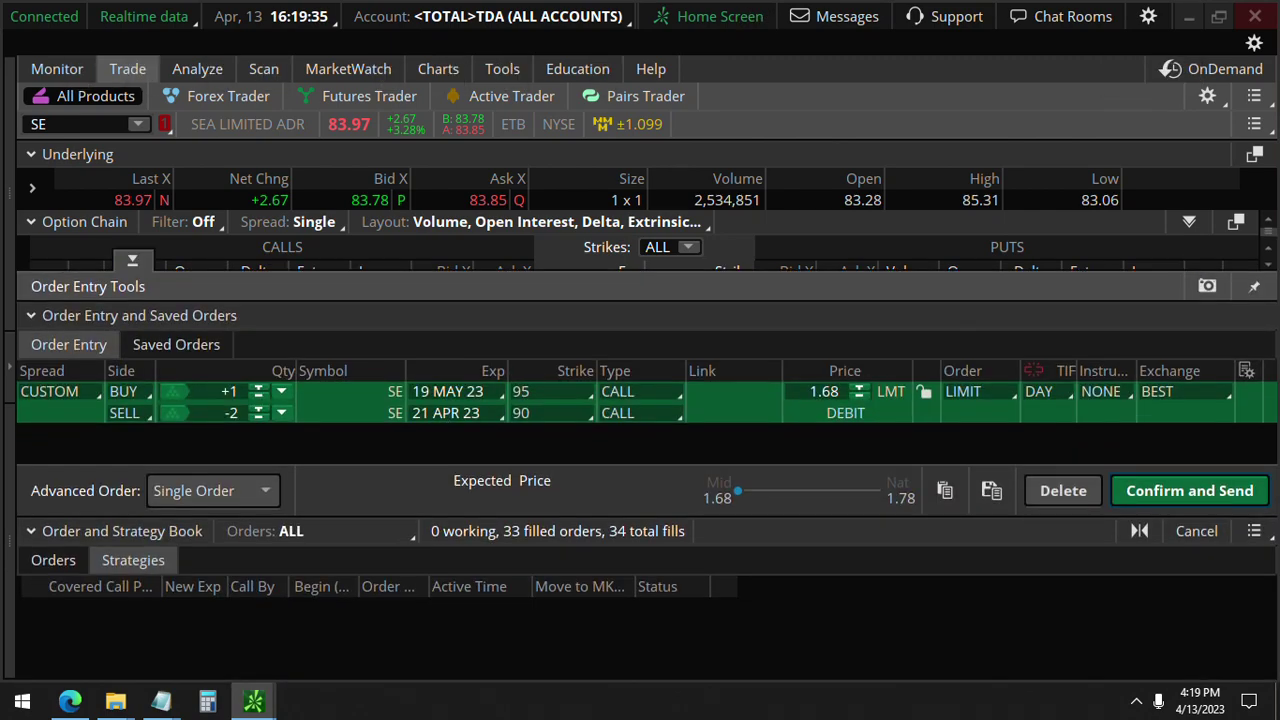
# Analyze the custom two-leg SE call trade in the Risk Profile, viewing its curve across stock prices up to about 120.
pyautogui.rightClick(1268, 392)
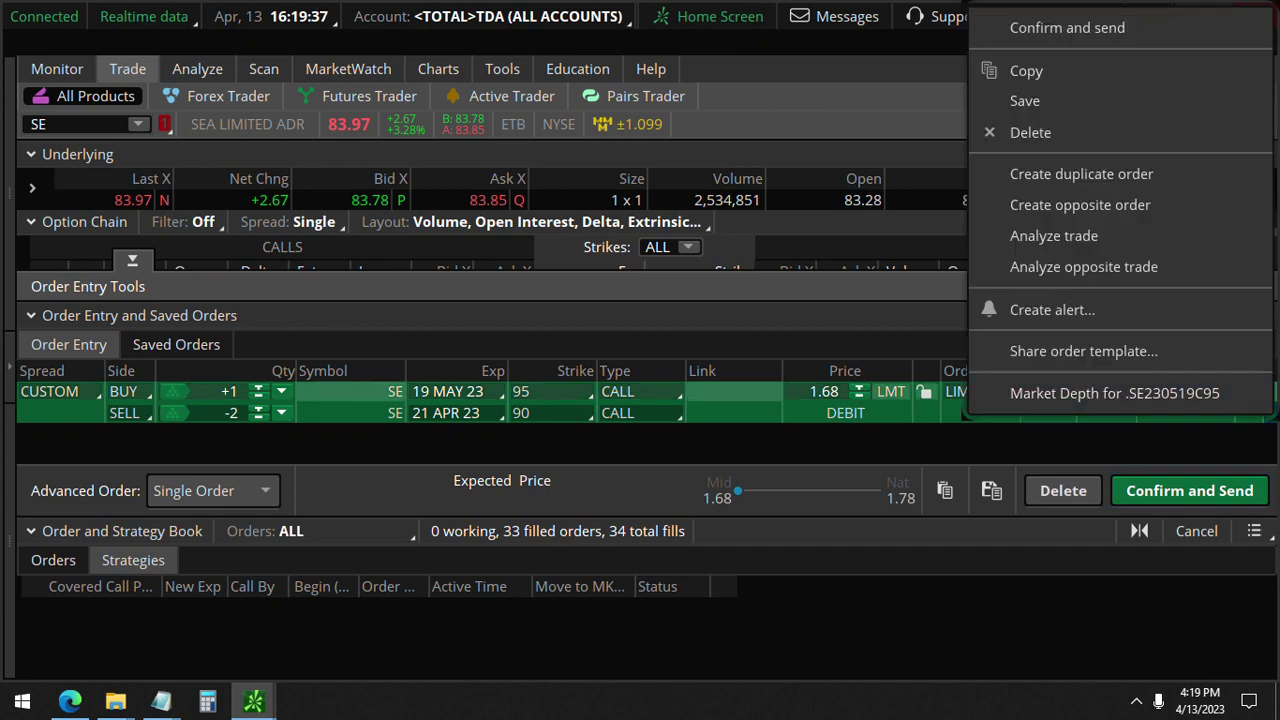
pyautogui.click(1053, 235)
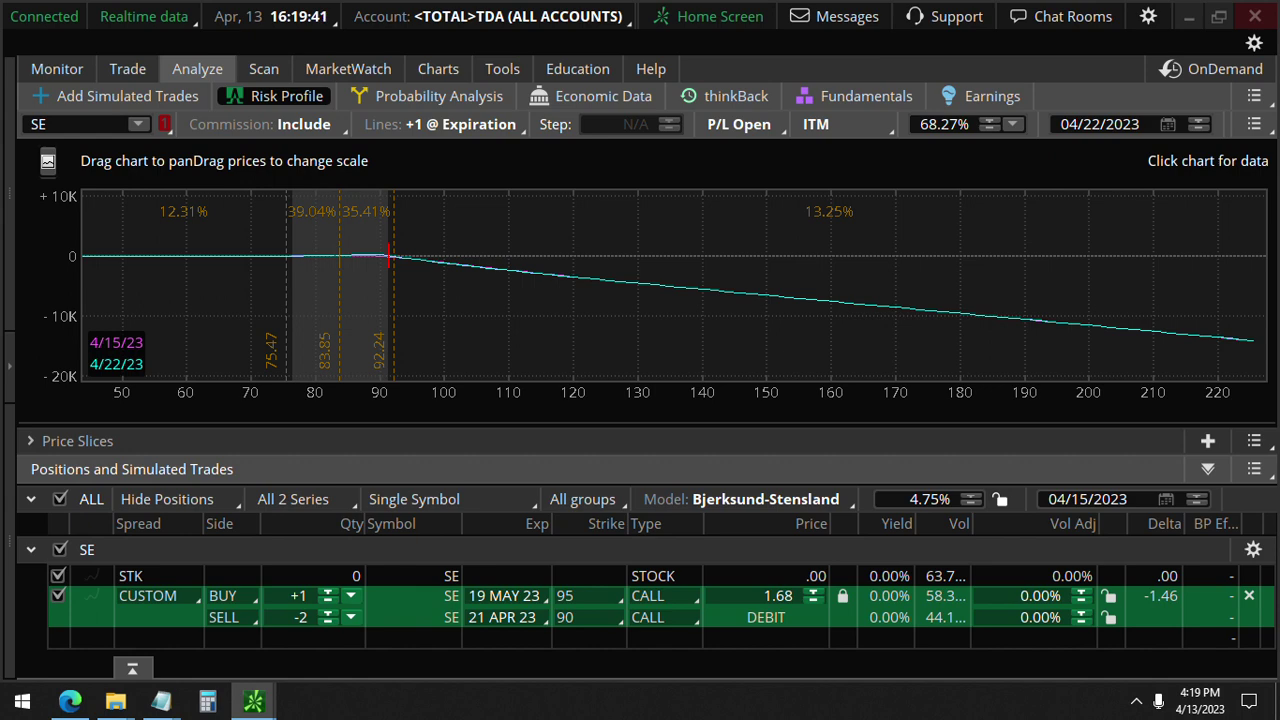
pyautogui.scroll(5, 834, 290)
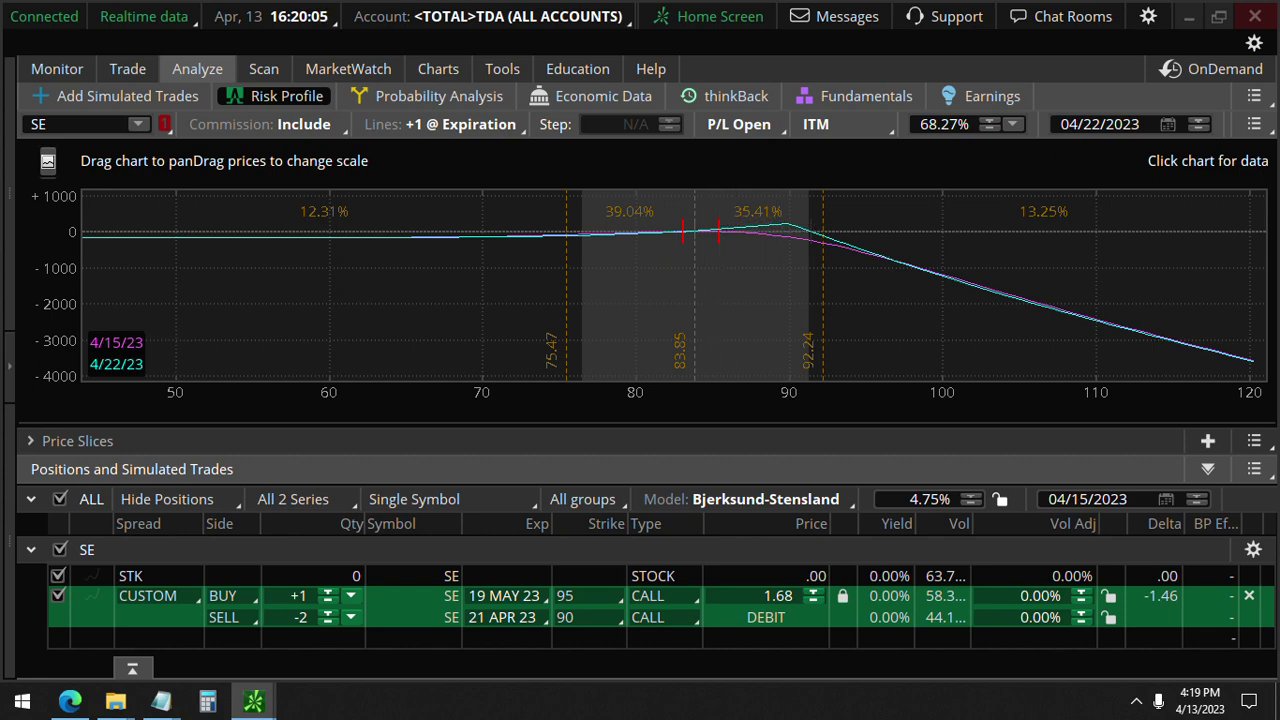
# Examine the theta values in the trade's Price Slices, especially at the +10% slice, and collapse the section.
pyautogui.click(77, 441)
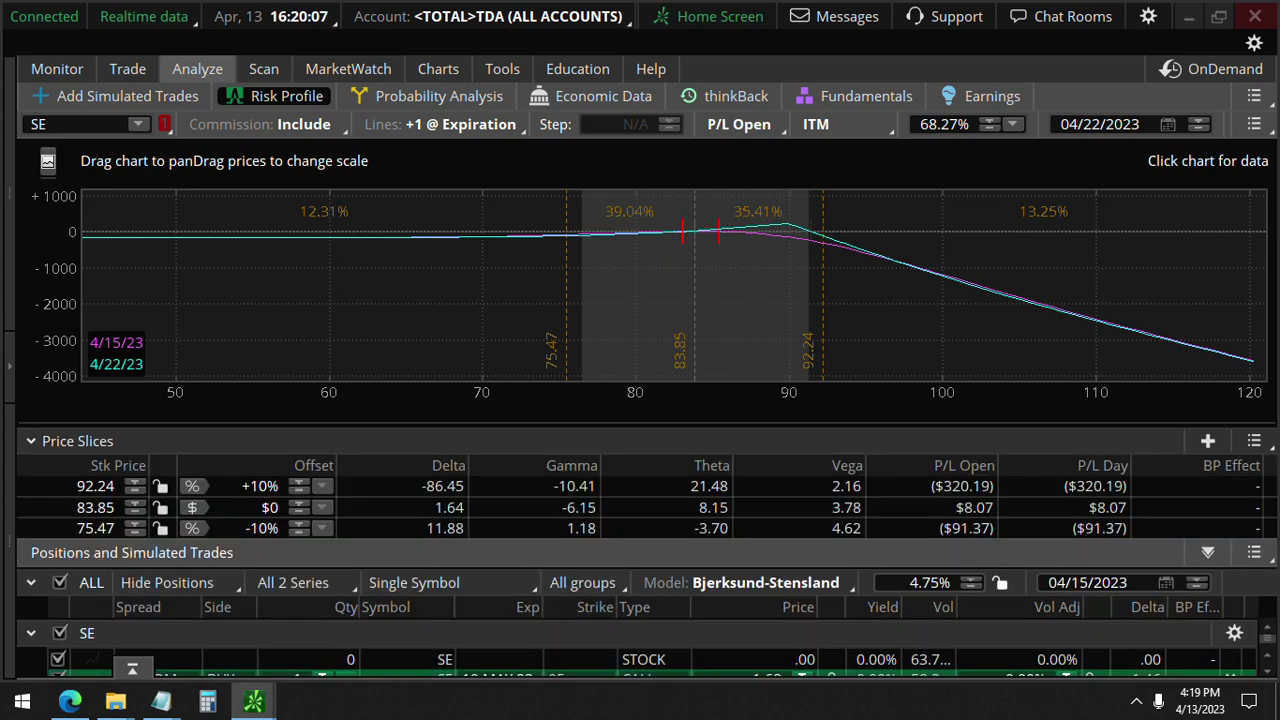
pyautogui.moveTo(683, 519); pyautogui.dragTo(734, 519)
pyautogui.moveTo(706, 397)
pyautogui.mouseDown()
pyautogui.moveTo(789, 397)
pyautogui.moveTo(780, 420)
pyautogui.mouseUp()
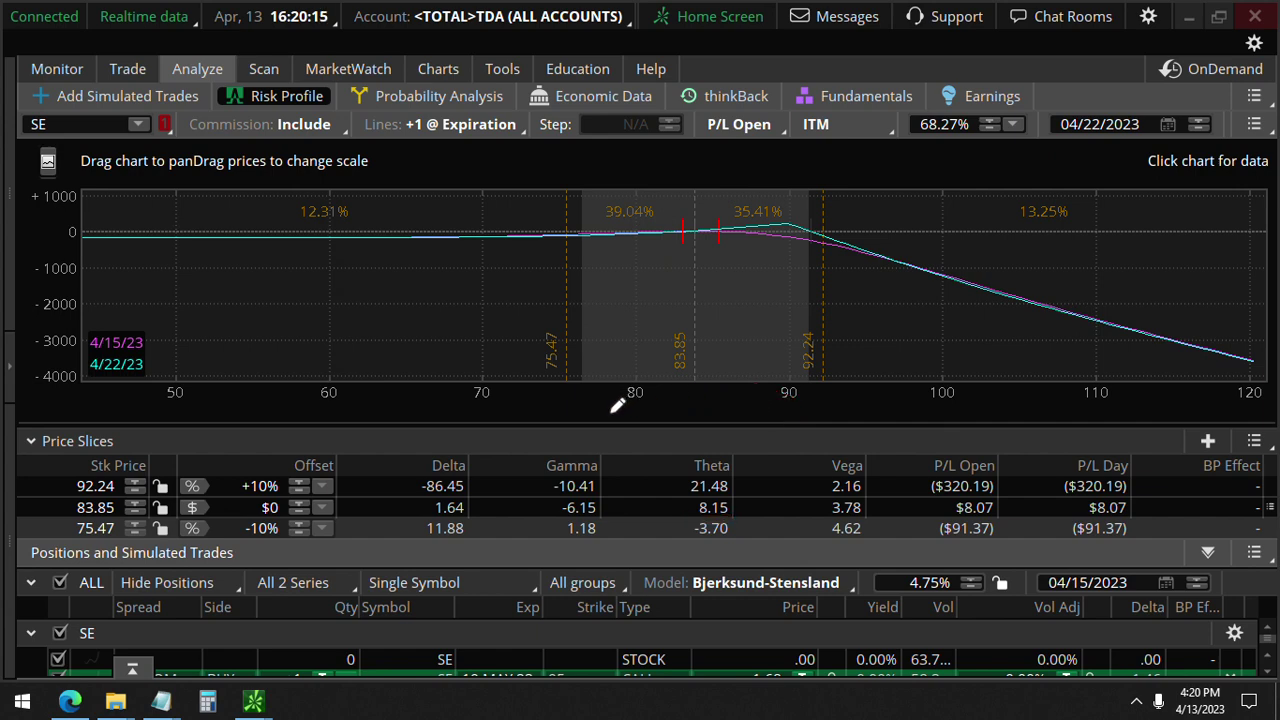
pyautogui.moveTo(692, 494)
pyautogui.mouseDown()
pyautogui.moveTo(726, 488)
pyautogui.moveTo(751, 457)
pyautogui.moveTo(680, 486)
pyautogui.mouseUp()
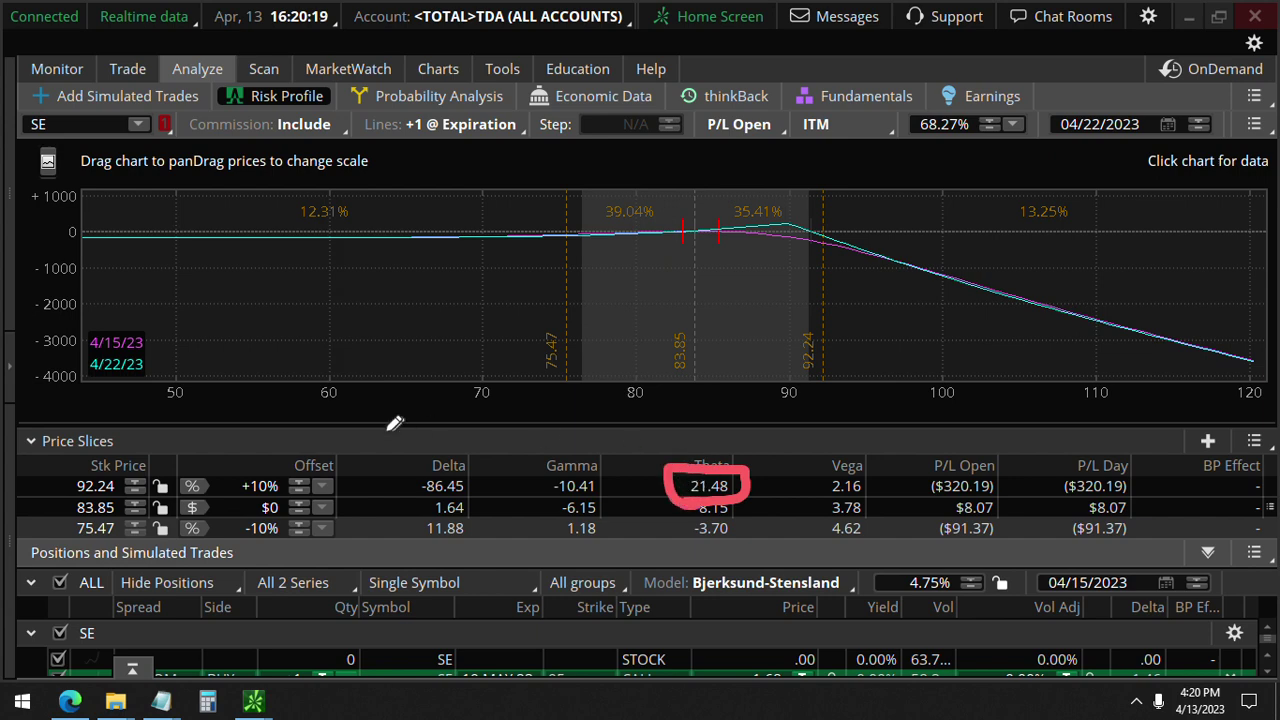
pyautogui.click(31, 441)
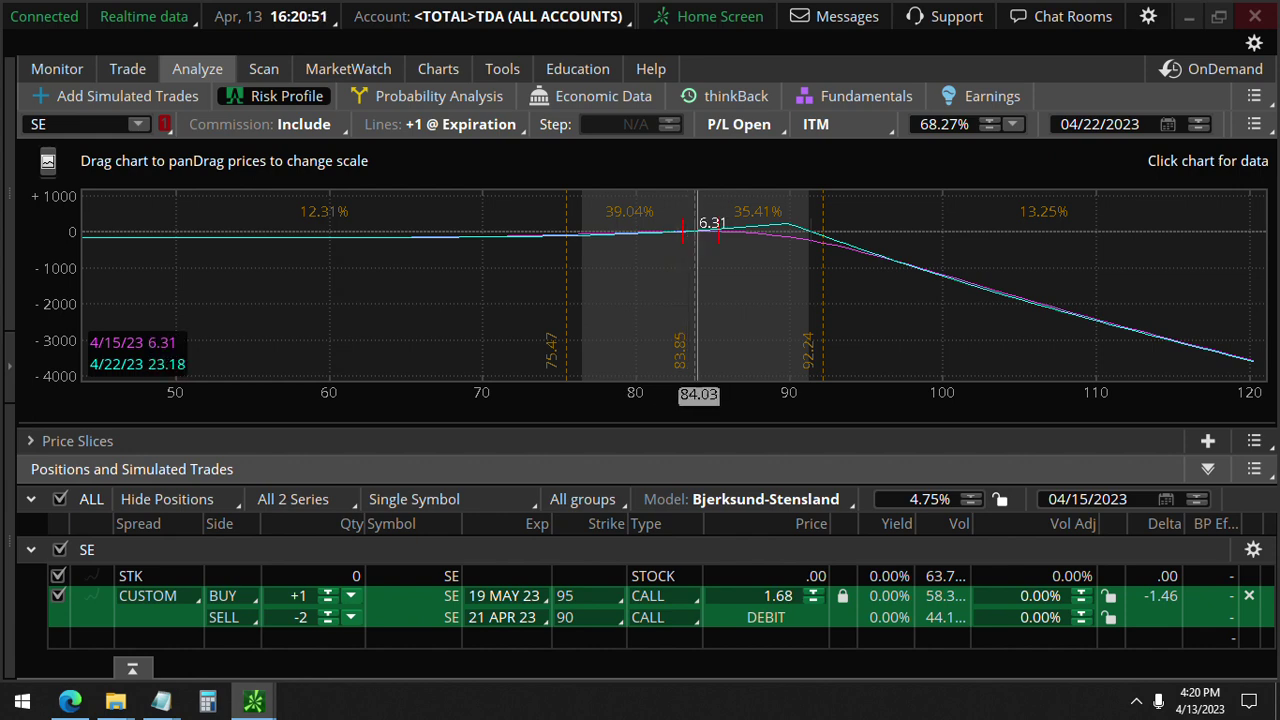
# Advance the risk profile's evaluation date day by day to 04/22/2023 and inspect the profit curve near the current stock price.
pyautogui.click(1196, 494)
pyautogui.click(1196, 494)
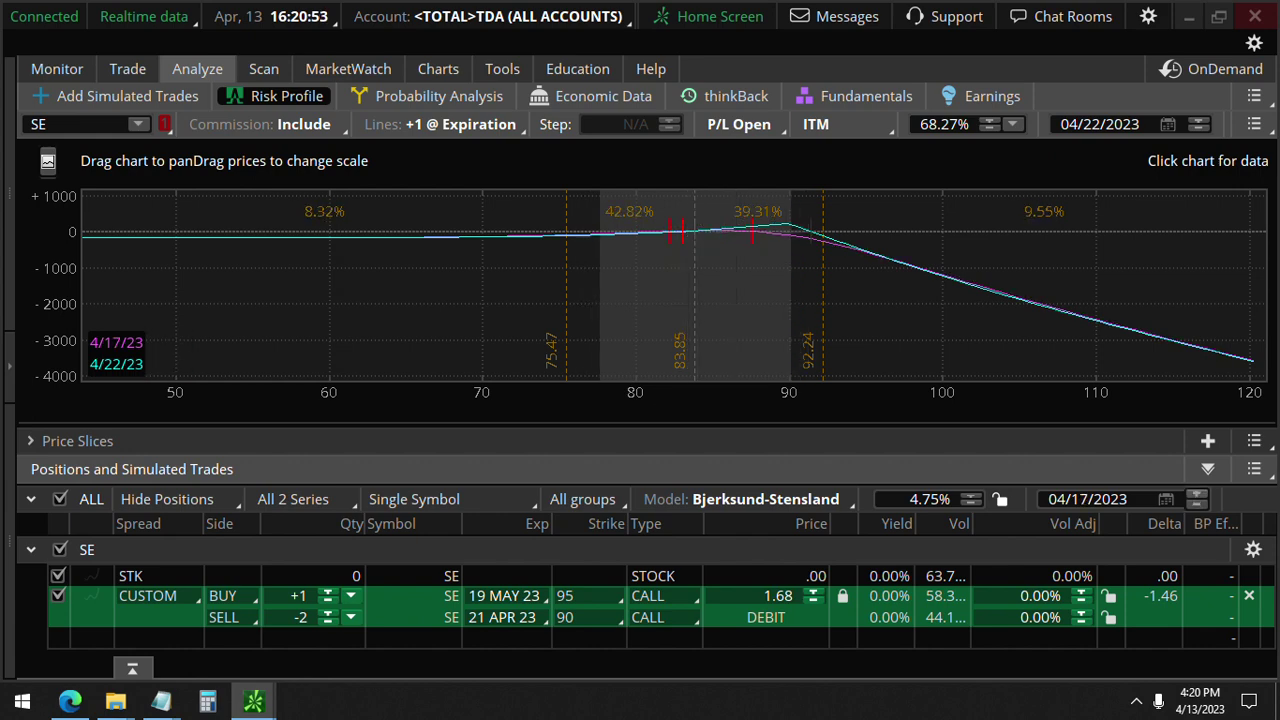
pyautogui.click(1196, 494)
pyautogui.click(1196, 494)
pyautogui.click(1196, 494)
pyautogui.press('Up')
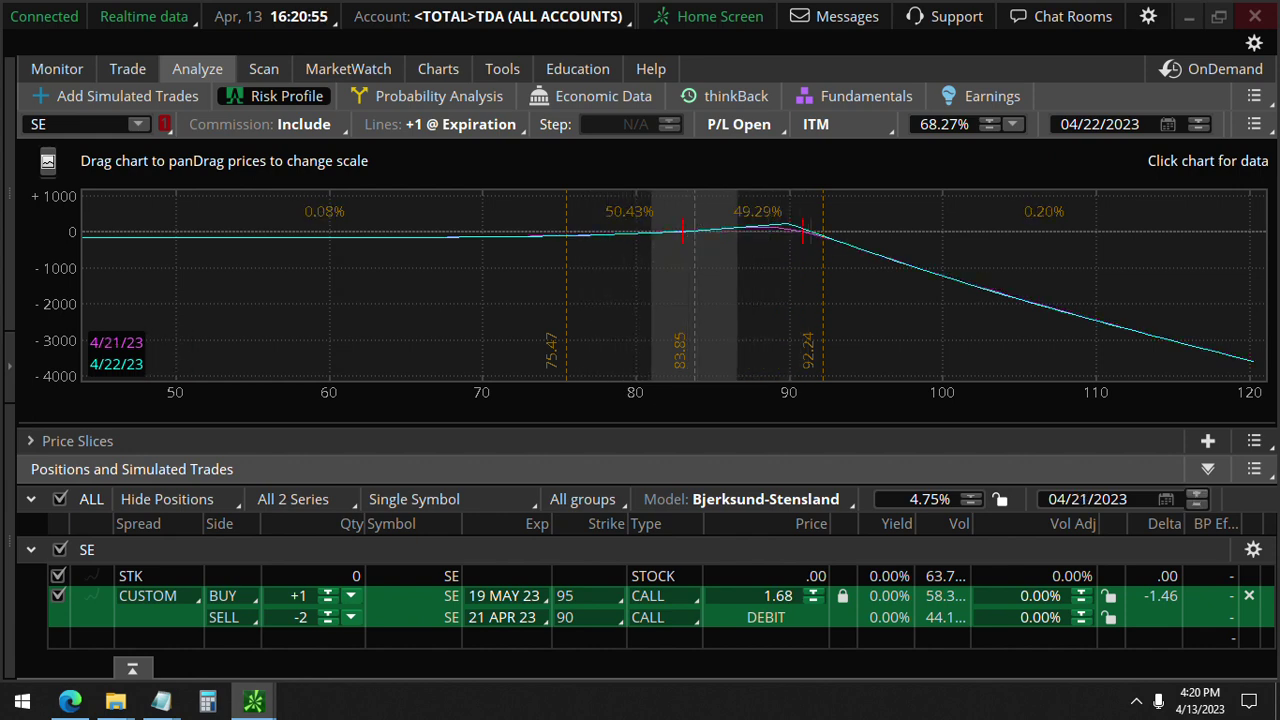
pyautogui.press('Up')
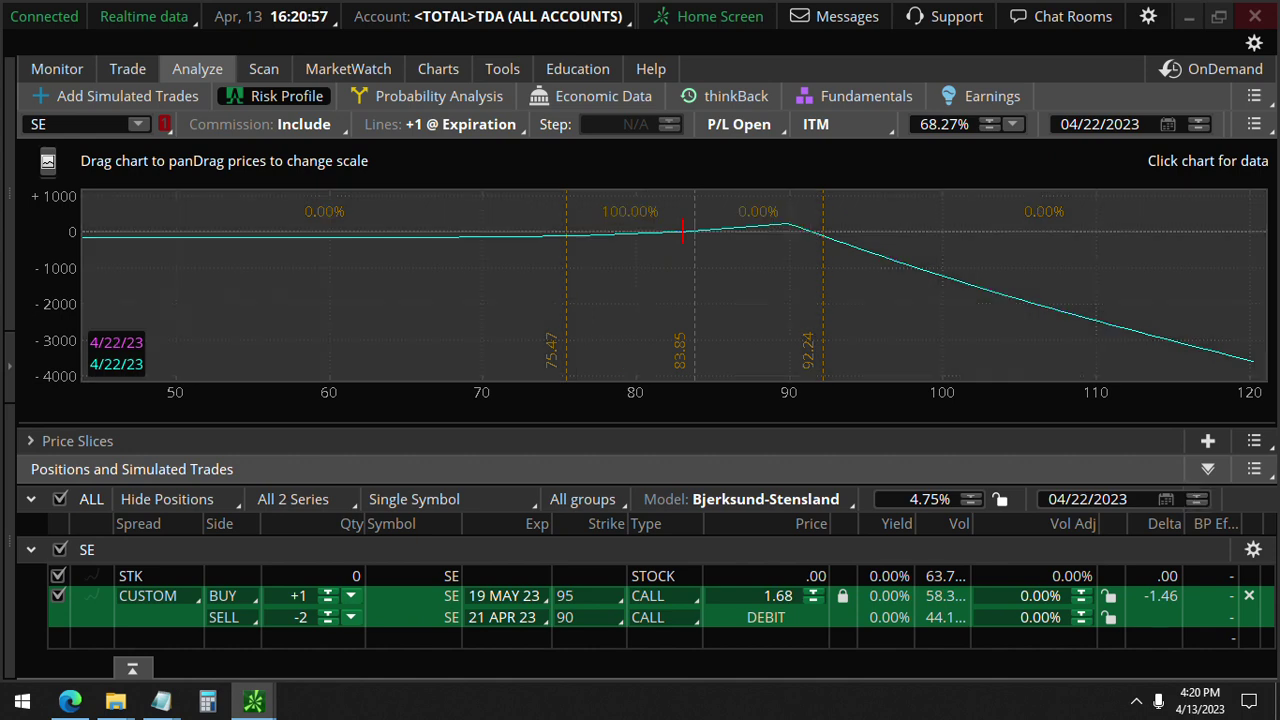
pyautogui.moveTo(684, 232)
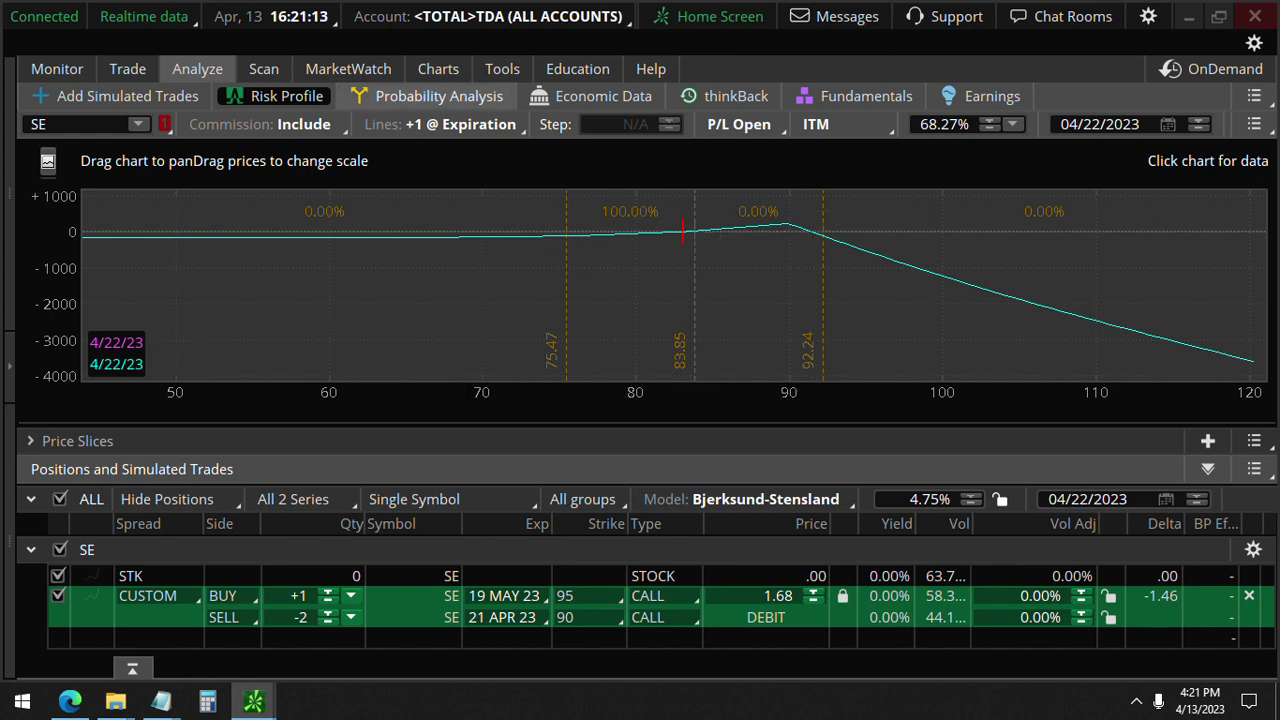
# View the SE daily chart, sketch and clear a sideways price path, and compress the price scale to show levels above 90.
pyautogui.click(438, 68)
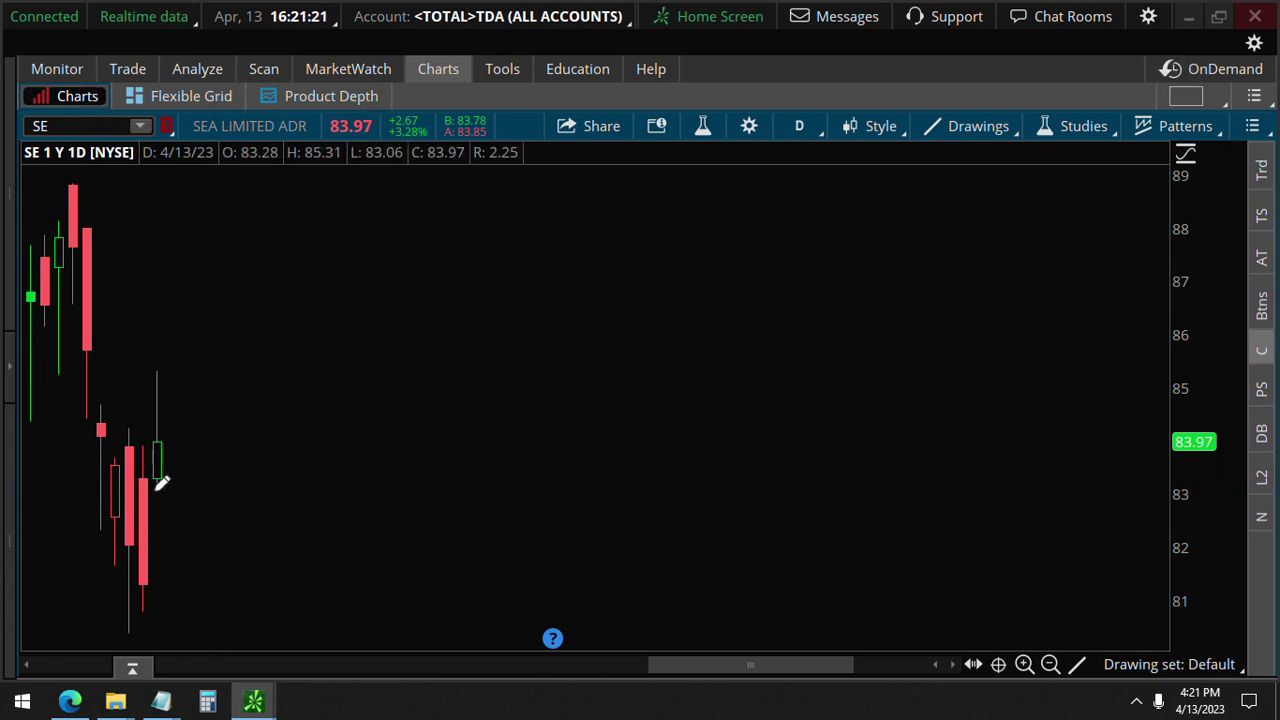
pyautogui.moveTo(150, 485); pyautogui.dragTo(972, 486)
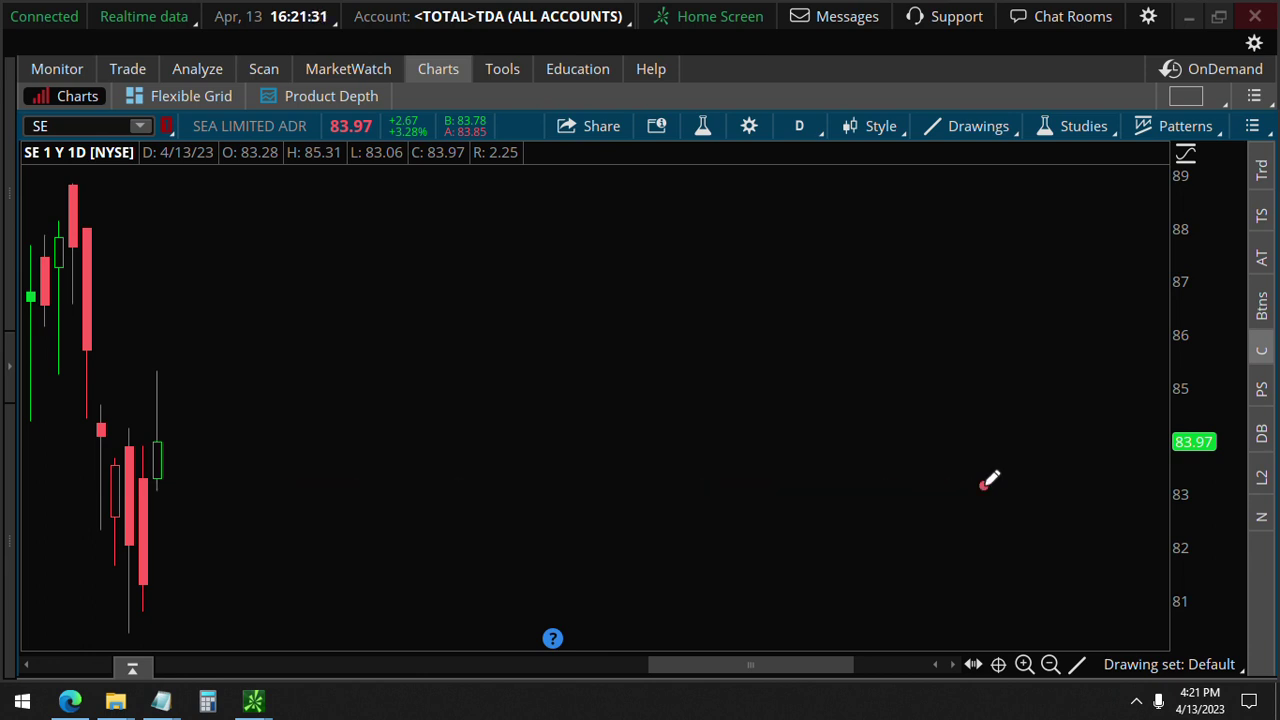
pyautogui.press('Escape')
pyautogui.moveTo(1195, 374); pyautogui.dragTo(1195, 484)
pyautogui.moveTo(751, 664); pyautogui.dragTo(704, 664)
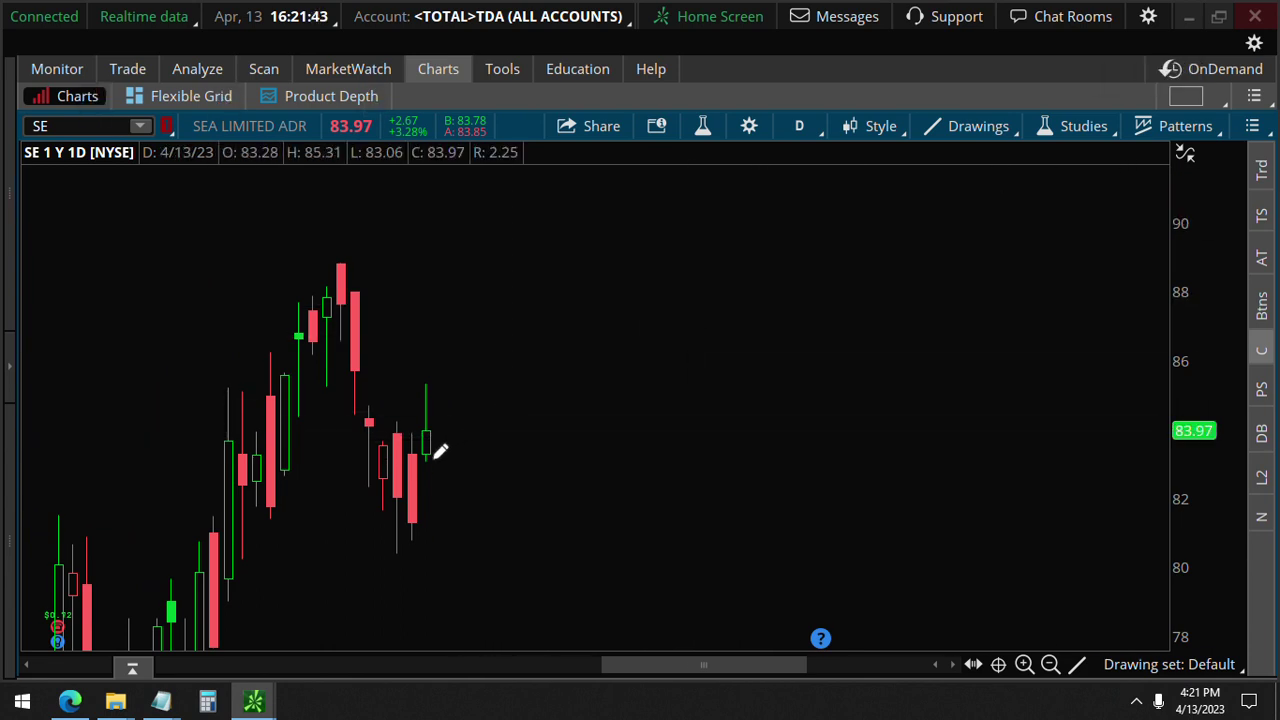
# Sketch a price path rising from the latest SE candle toward a horizontal line just above 90, extend it sideways, and clear the annotations.
pyautogui.moveTo(432, 458)
pyautogui.mouseDown()
pyautogui.moveTo(480, 372)
pyautogui.moveTo(510, 248)
pyautogui.mouseUp()
pyautogui.moveTo(324, 211); pyautogui.dragTo(876, 199)
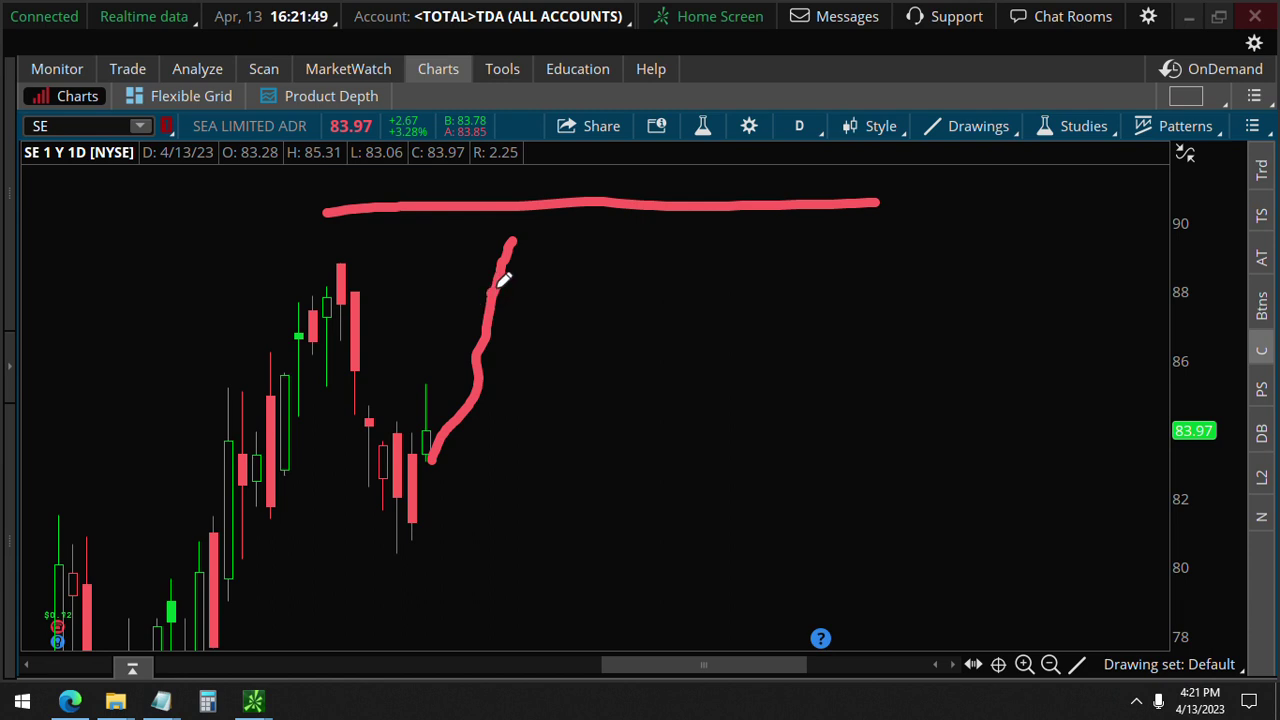
pyautogui.moveTo(510, 275)
pyautogui.mouseDown()
pyautogui.moveTo(537, 323)
pyautogui.moveTo(685, 357)
pyautogui.moveTo(732, 412)
pyautogui.moveTo(814, 237)
pyautogui.moveTo(883, 349)
pyautogui.moveTo(943, 409)
pyautogui.moveTo(1040, 365)
pyautogui.mouseUp()
pyautogui.press('Escape')
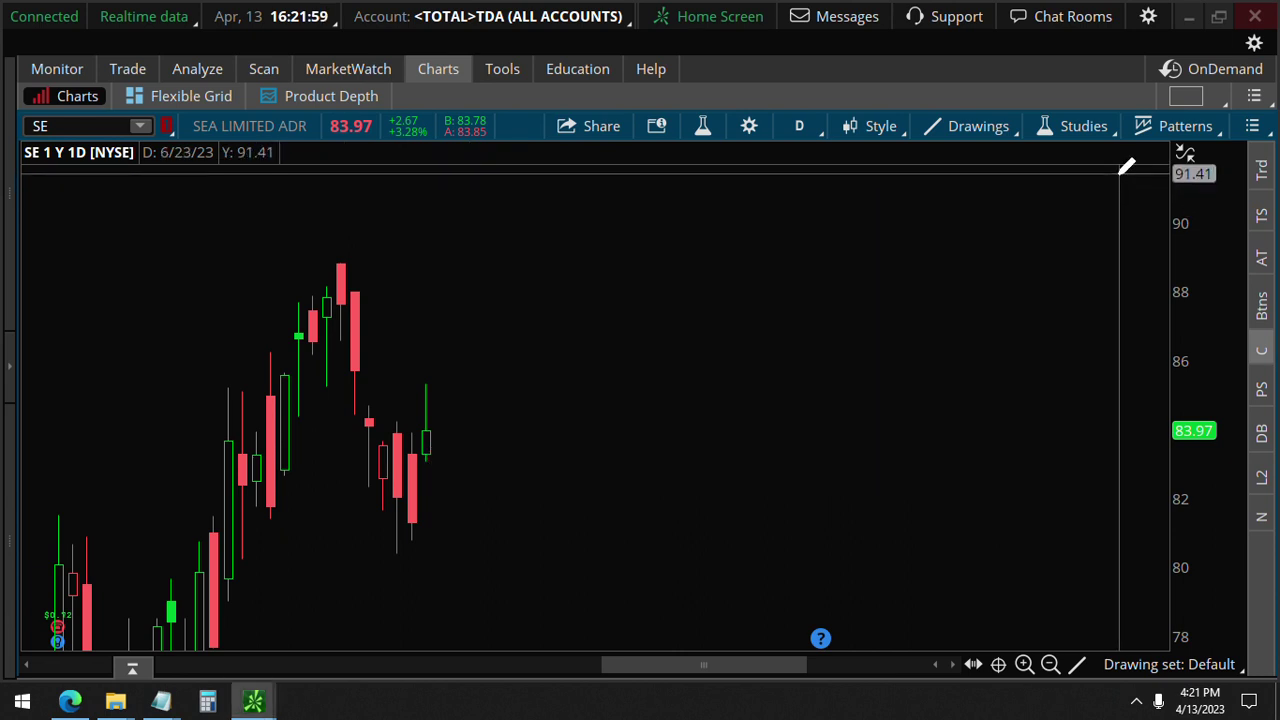
pyautogui.press('ctrl')
pyautogui.hotkey('ctrl', '2')
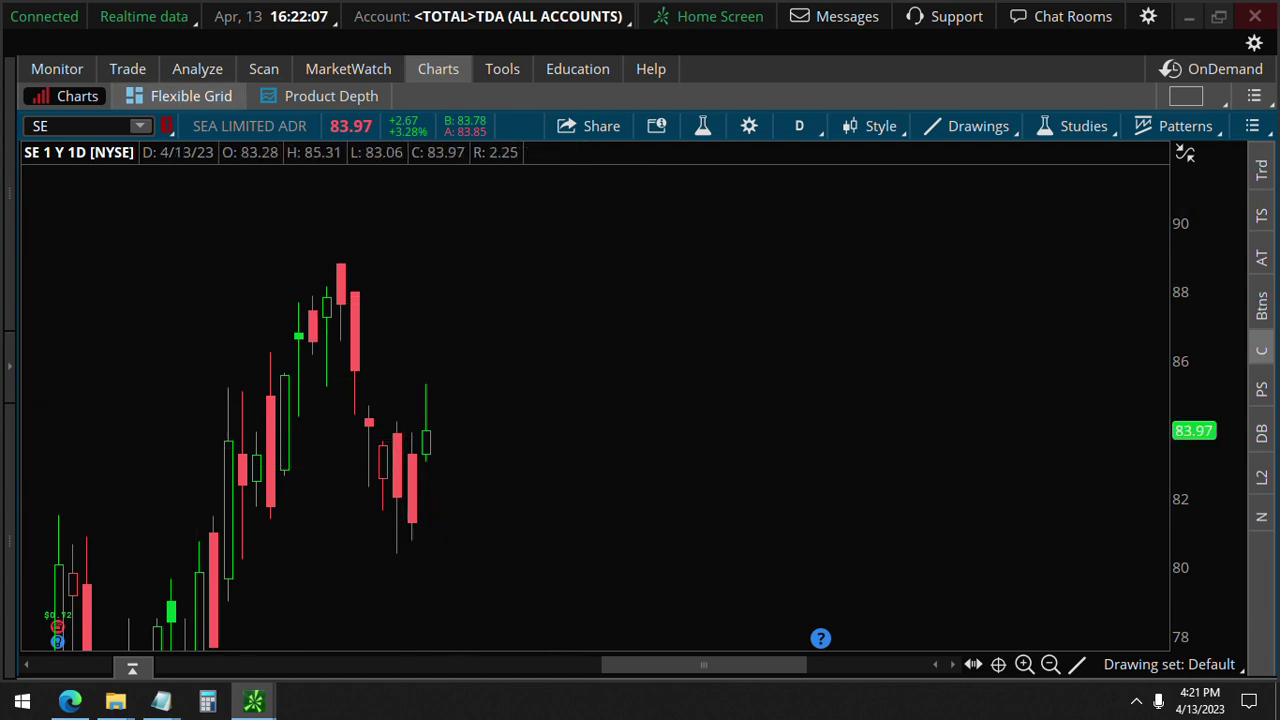
# Review the Price Slices of the two-leg SE call trade for 04/22/2023 in the Risk Profile, and collapse the section.
pyautogui.click(127, 68)
pyautogui.click(197, 68)
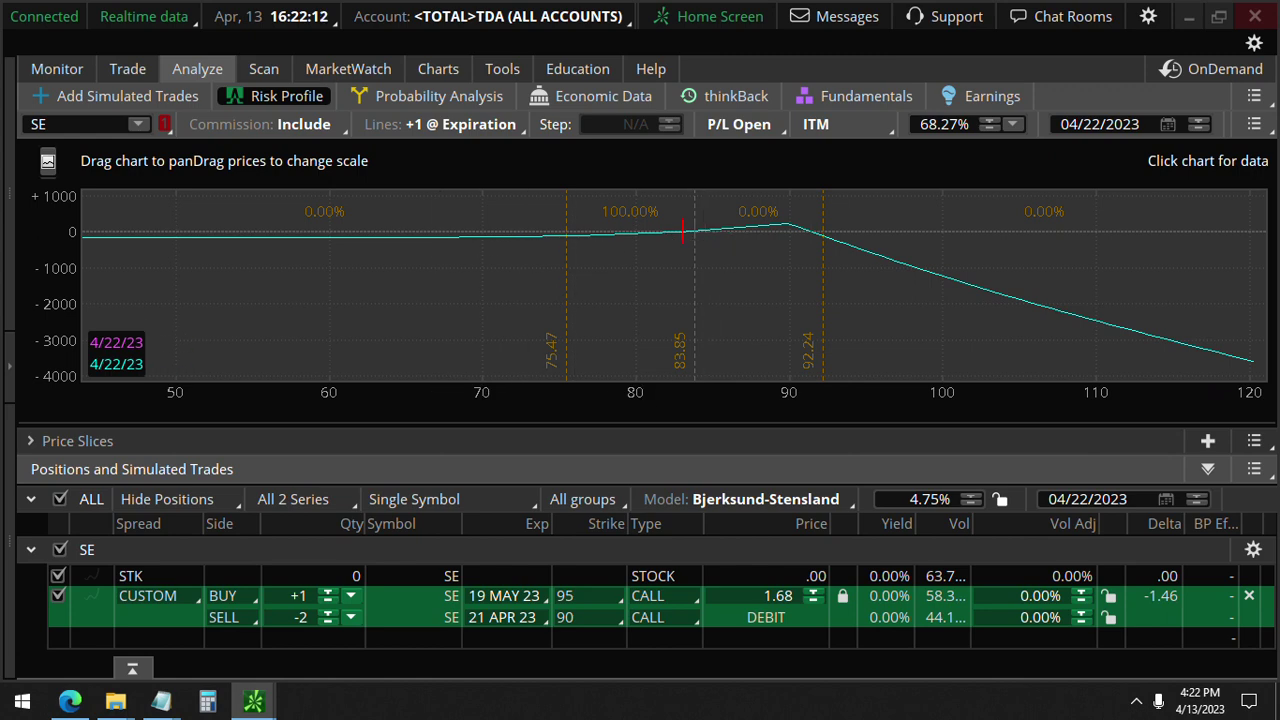
pyautogui.click(77, 441)
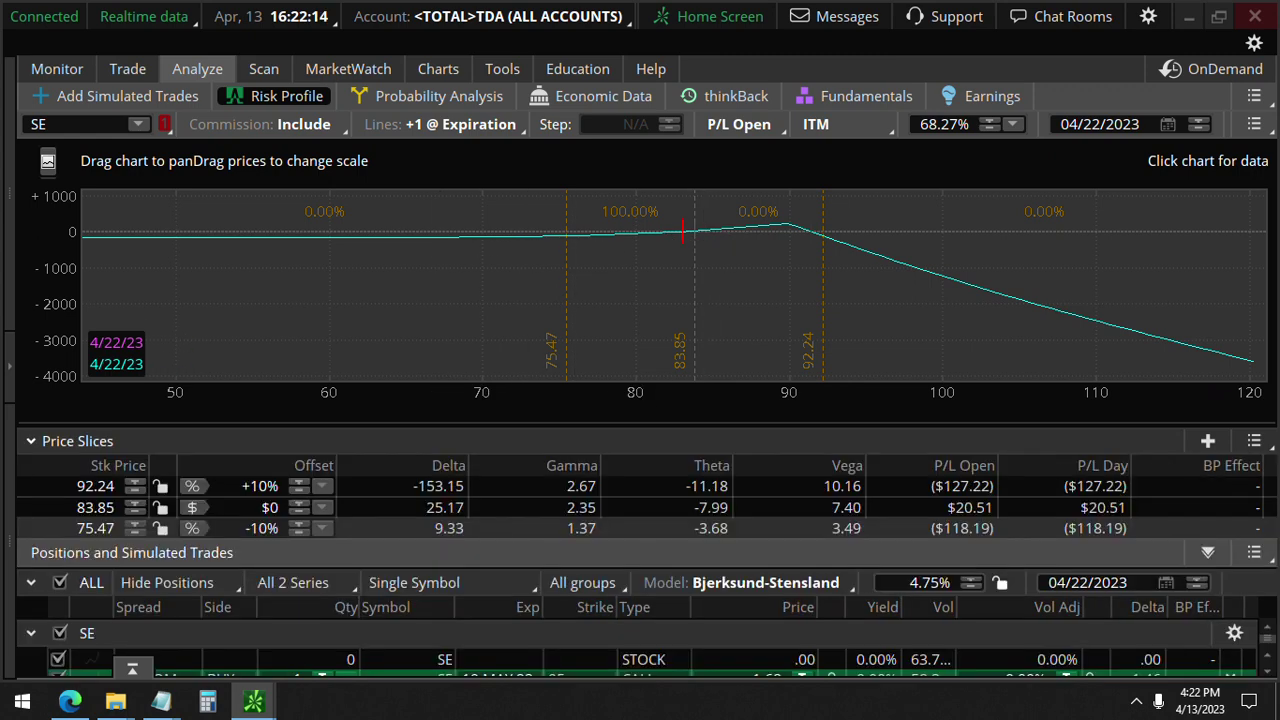
pyautogui.press('alt')
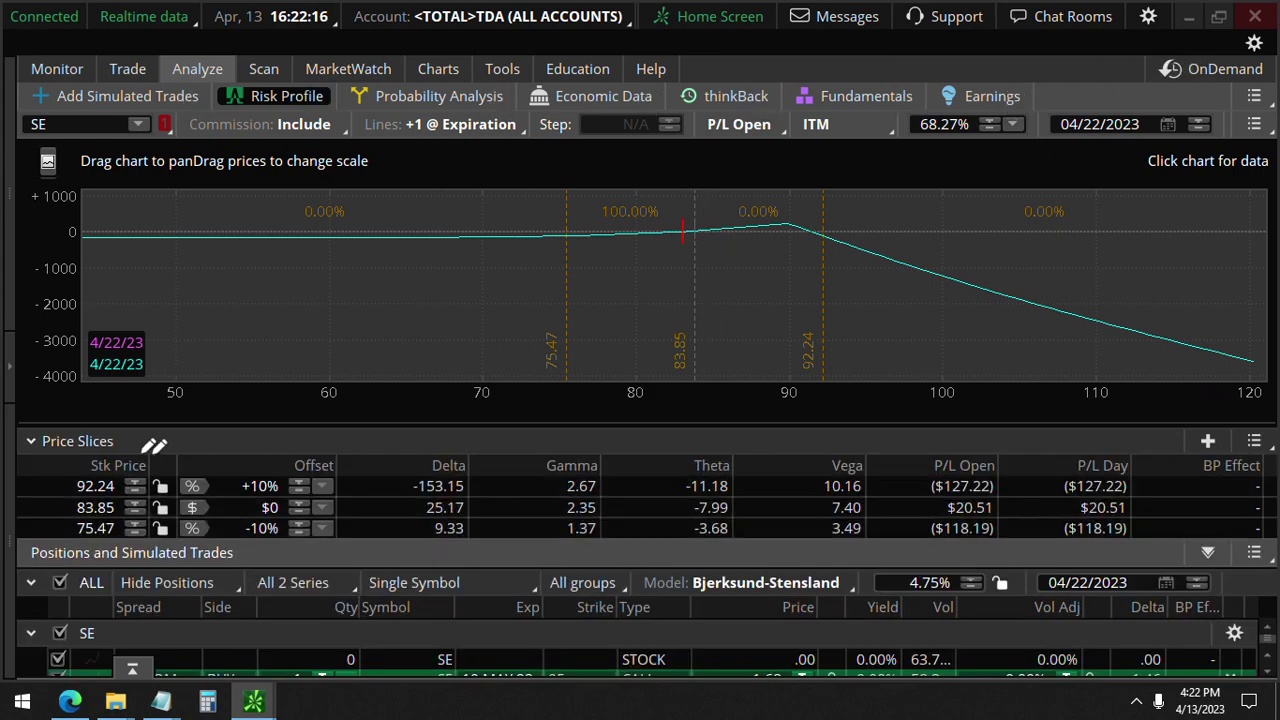
pyautogui.press('alt')
pyautogui.click(143, 443)
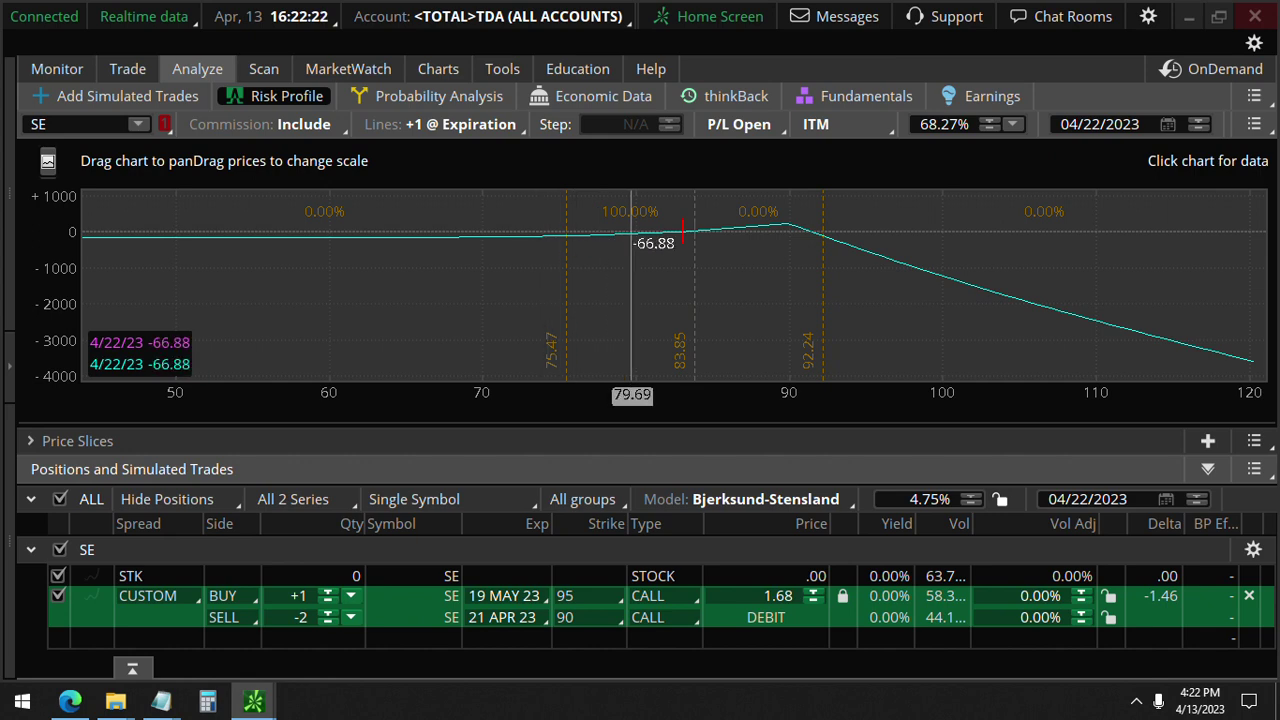
# Return to the SE daily chart and adjust its view to show prices up to about 94 and more future dates.
pyautogui.click(438, 68)
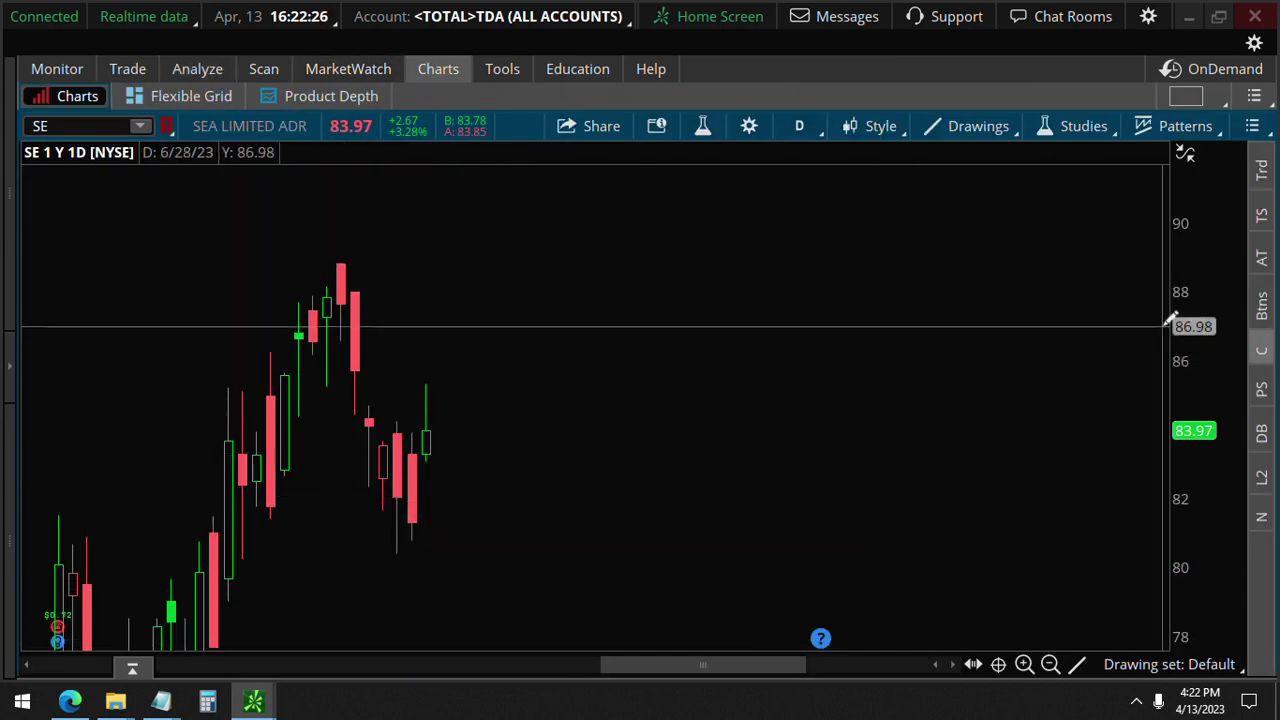
pyautogui.moveTo(1190, 320); pyautogui.dragTo(1190, 426)
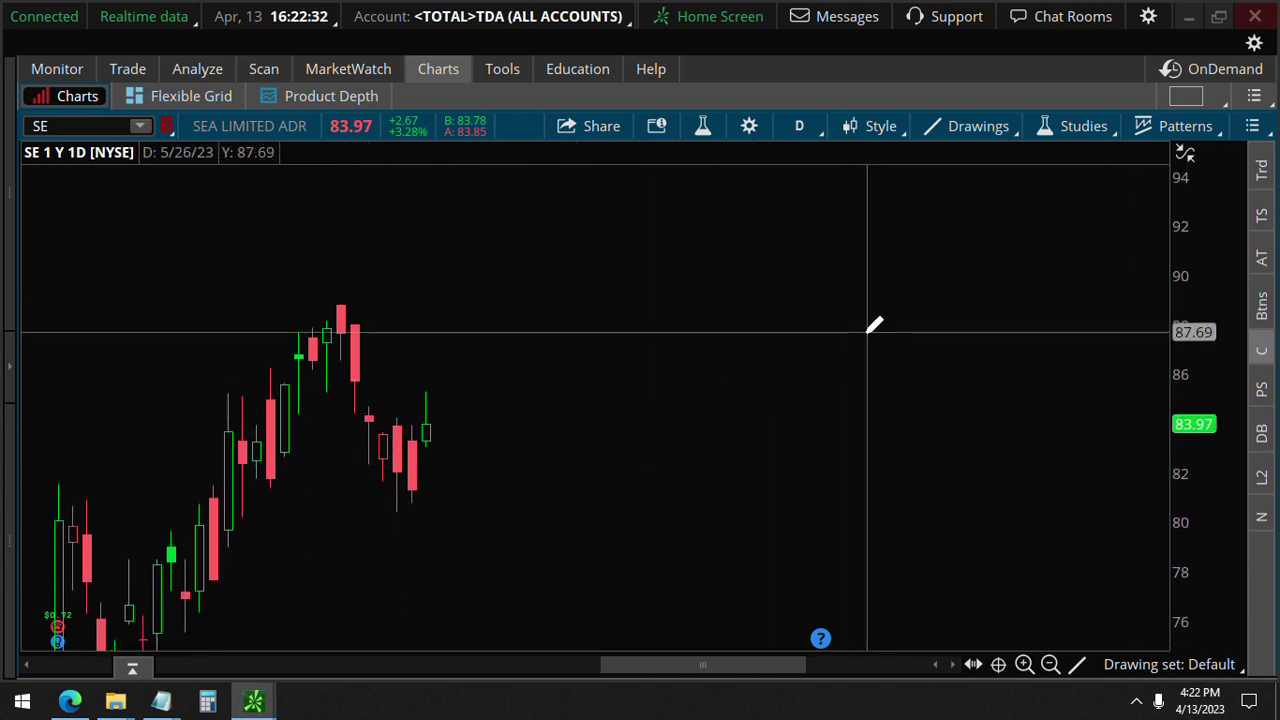
pyautogui.moveTo(716, 664); pyautogui.dragTo(732, 664)
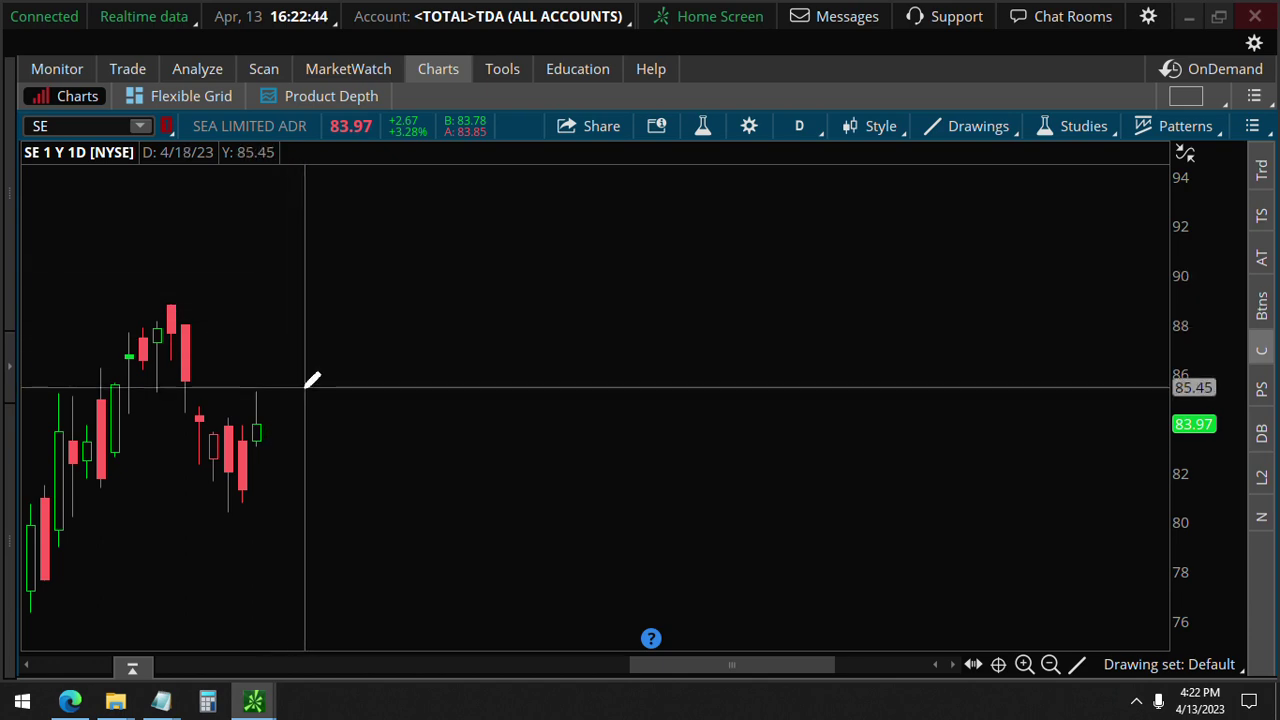
# Circle the open interest of the 90 call in the SE 21 APR 23 option chain, clear the mark, and collapse that expiration.
pyautogui.click(127, 68)
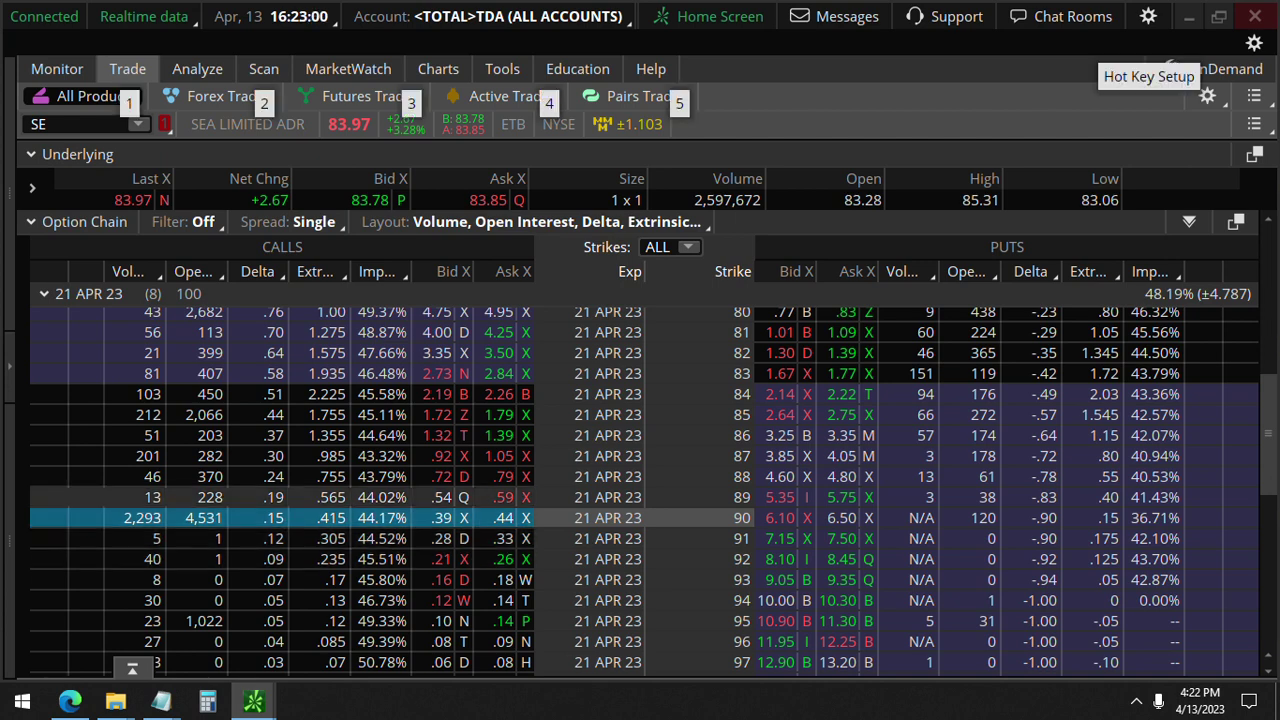
pyautogui.moveTo(236, 496)
pyautogui.mouseDown()
pyautogui.moveTo(174, 500)
pyautogui.moveTo(248, 508)
pyautogui.moveTo(186, 490)
pyautogui.mouseUp()
pyautogui.press('Escape')
pyautogui.click(89, 294)
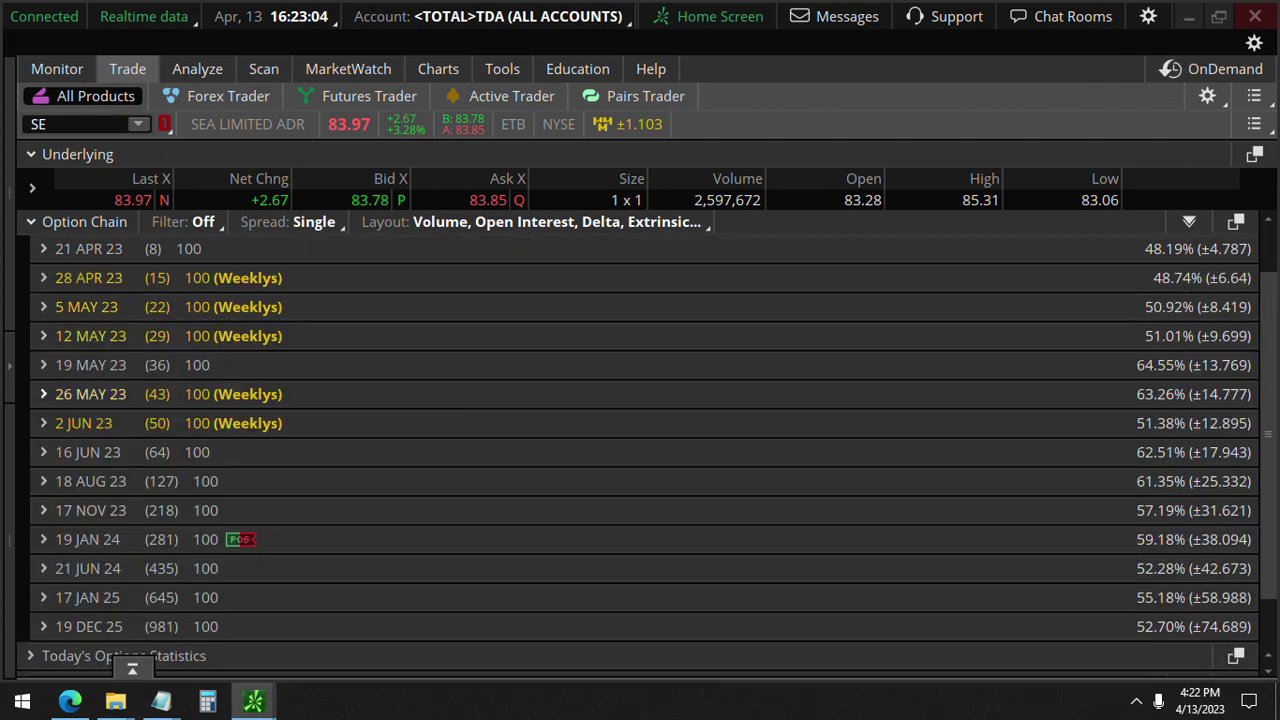
# Expand the SE 19 MAY 23 expiration, circle the open interest of the 95 call, and clear the mark.
pyautogui.click(90, 365)
pyautogui.scroll(-5, 218, 517)
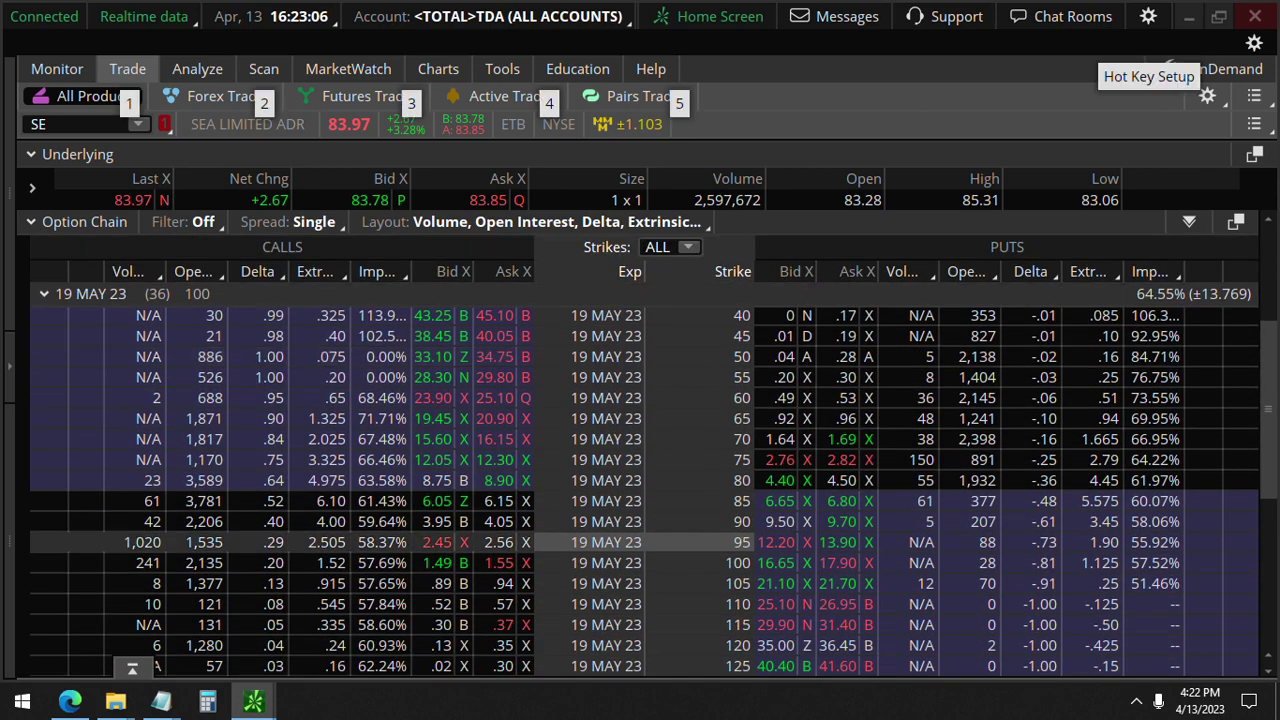
pyautogui.moveTo(218, 517)
pyautogui.mouseDown()
pyautogui.moveTo(177, 524)
pyautogui.moveTo(248, 545)
pyautogui.moveTo(203, 510)
pyautogui.mouseUp()
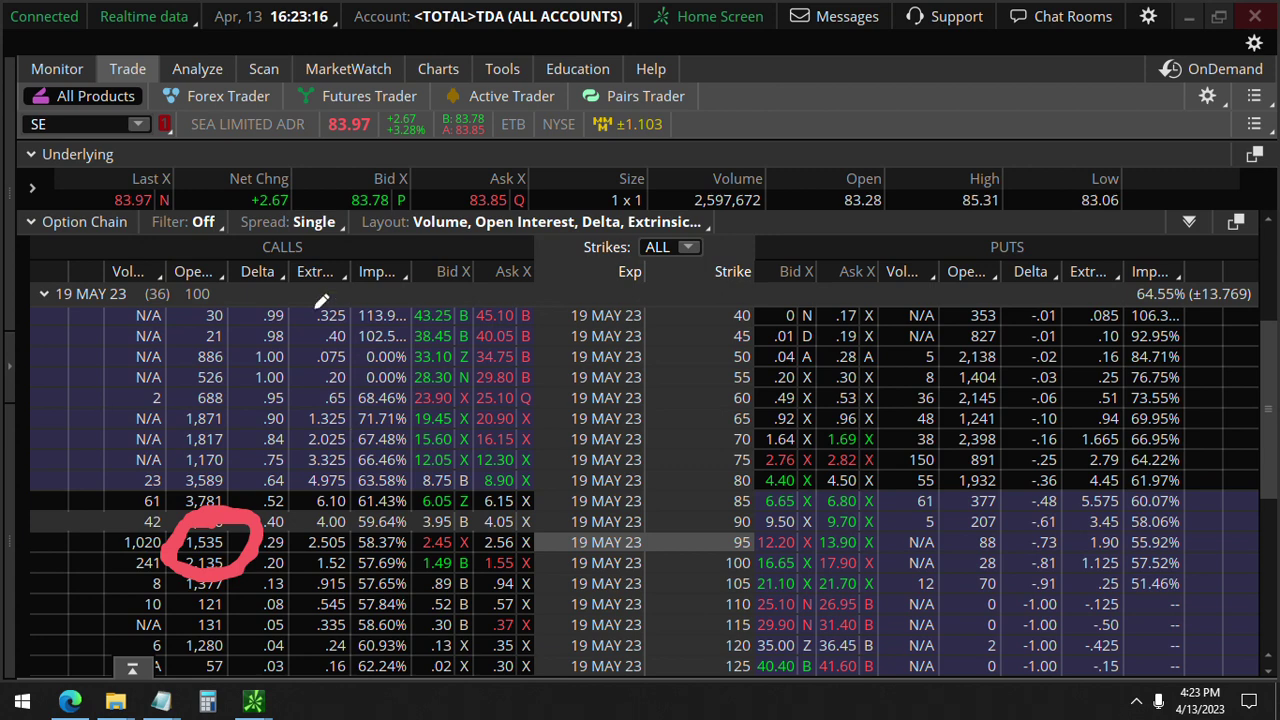
pyautogui.press('Escape')
# Bring the SE daily price chart back into view.
pyautogui.click(438, 68)
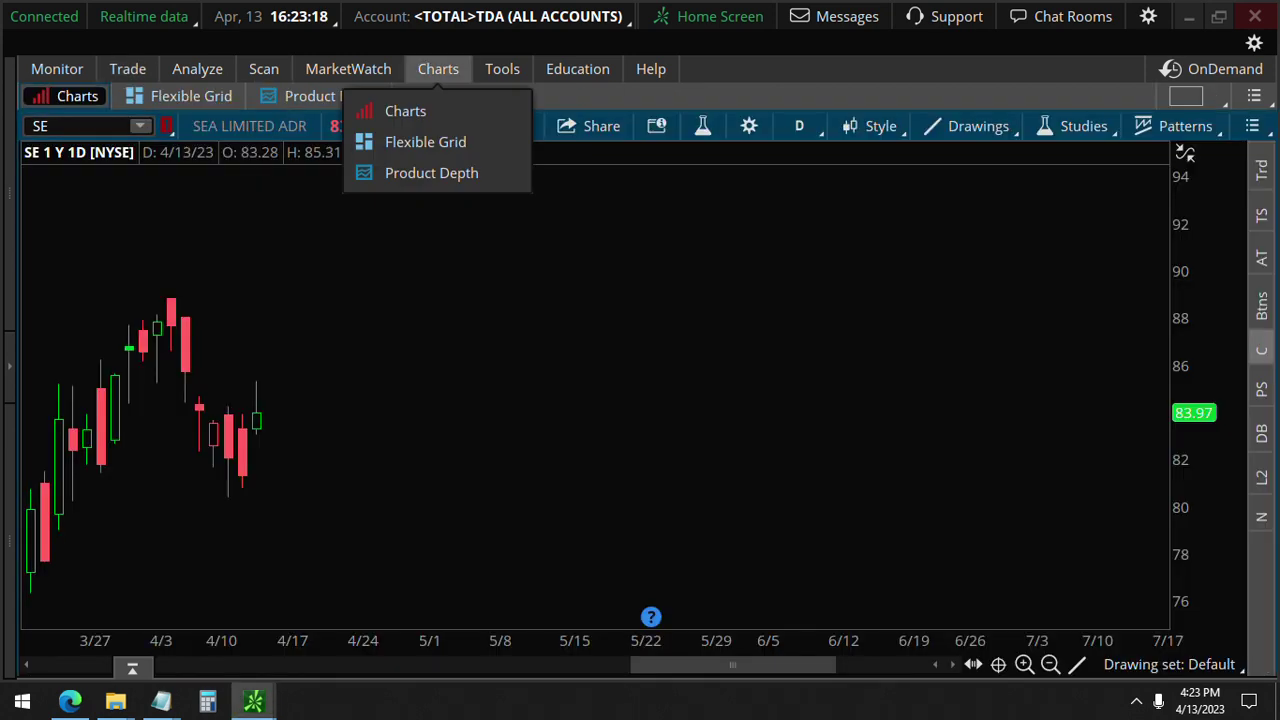